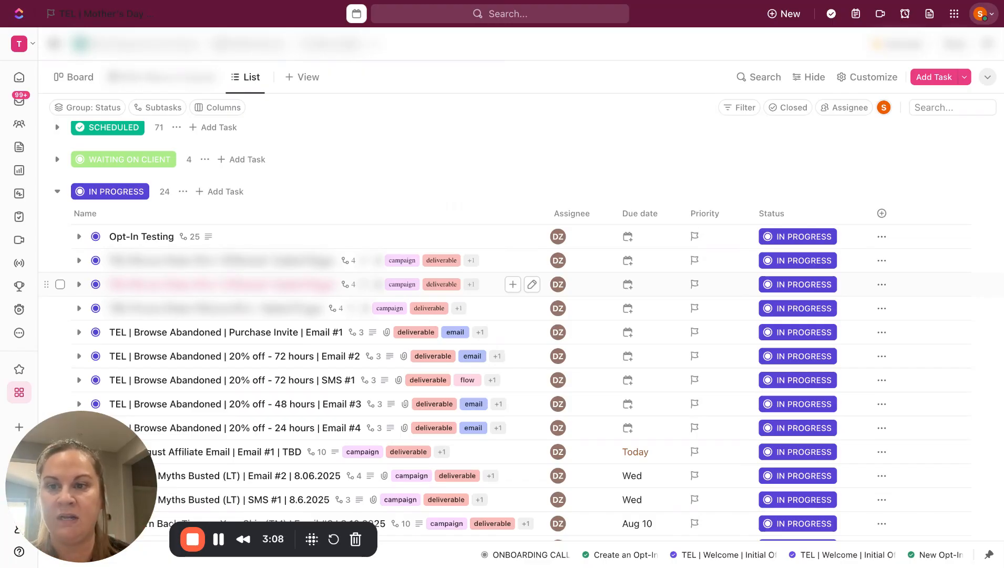
Review the status groups in the task list, especially the in-progress email and SMS tasks and their due dates
scroll(504, 316, down, 2)
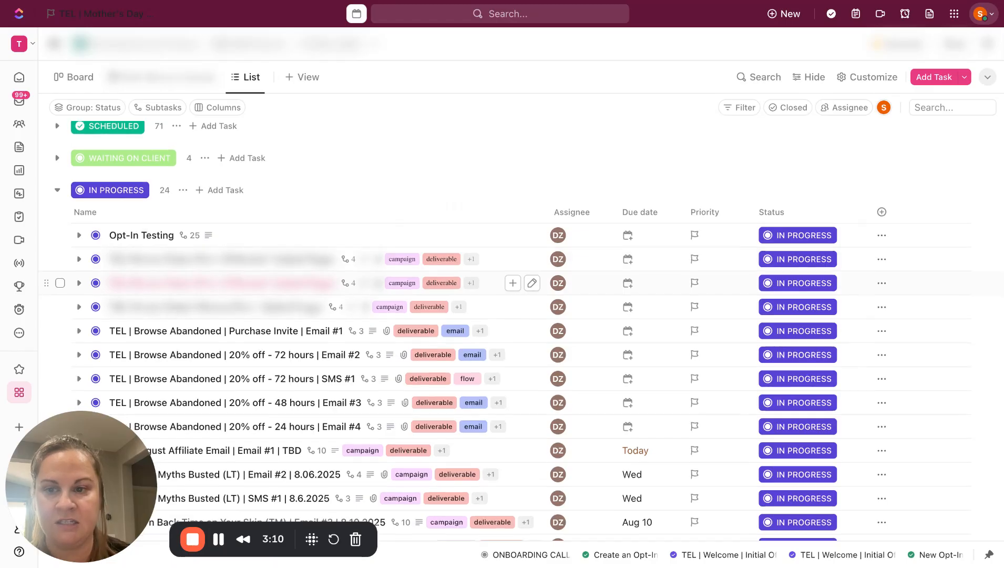
scroll(444, 206, up, 2)
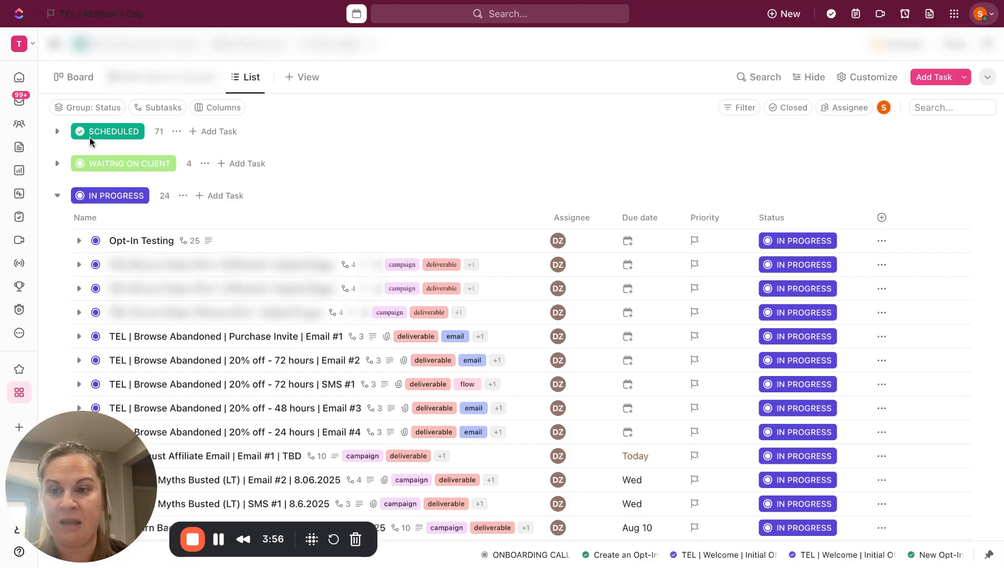
scroll(81, 168, down, 1)
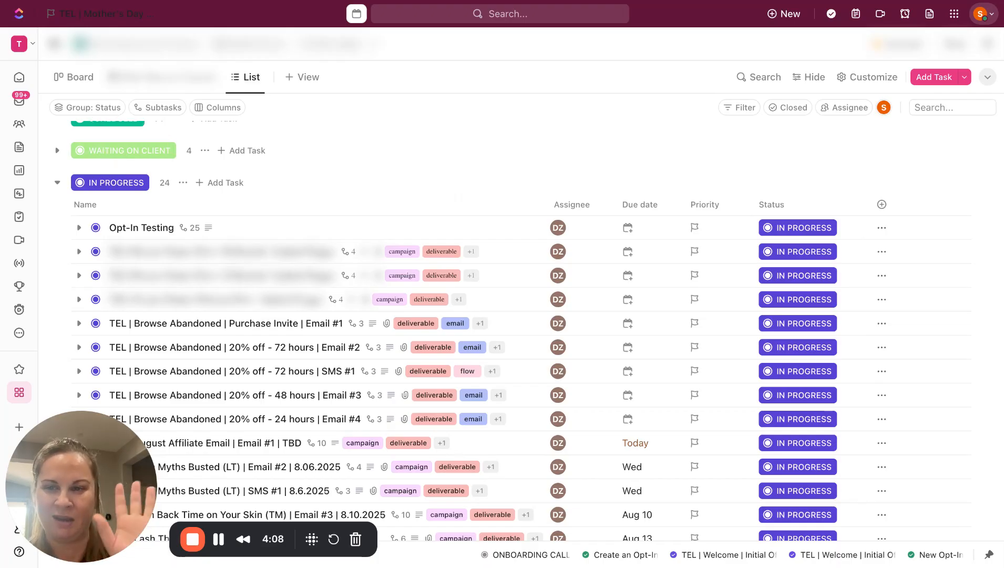
scroll(97, 187, down, 1)
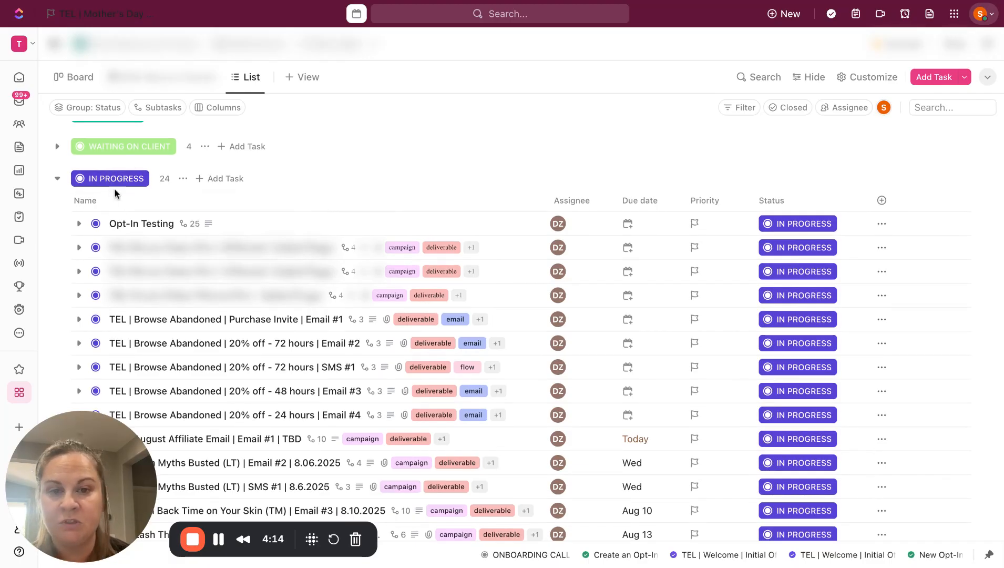
scroll(352, 226, down, 1)
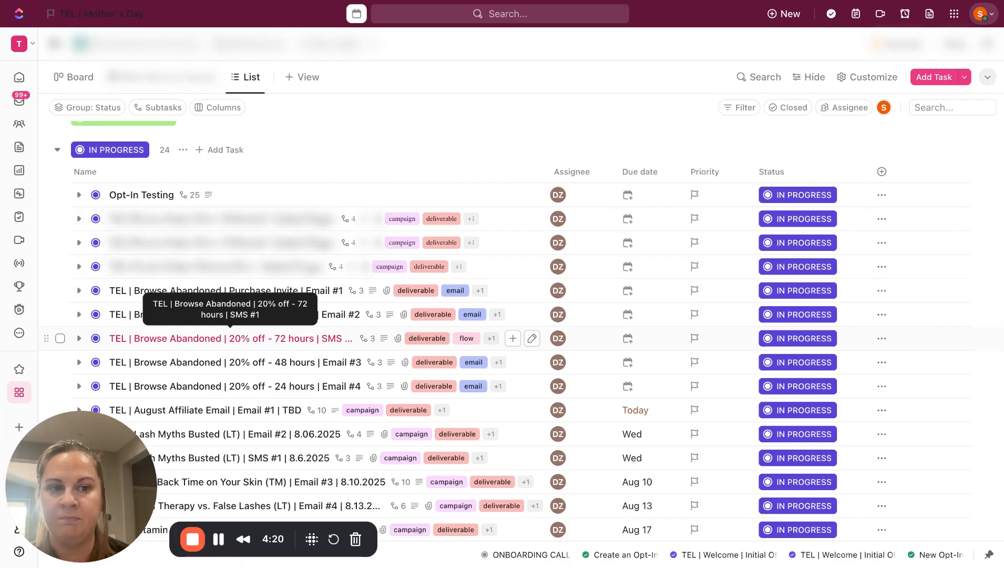
scroll(306, 337, down, 1)
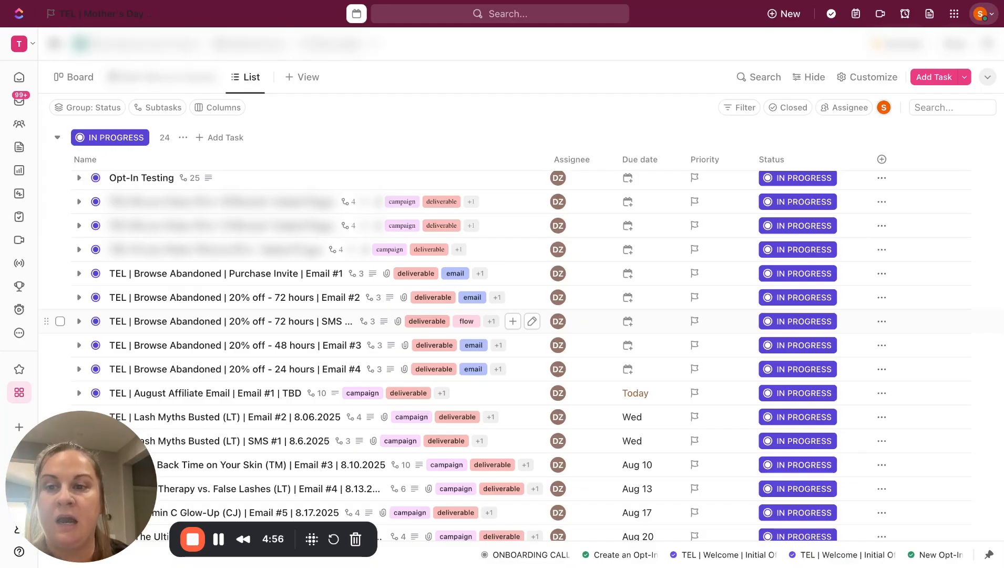
scroll(505, 356, down, 8)
scroll(262, 339, down, 4)
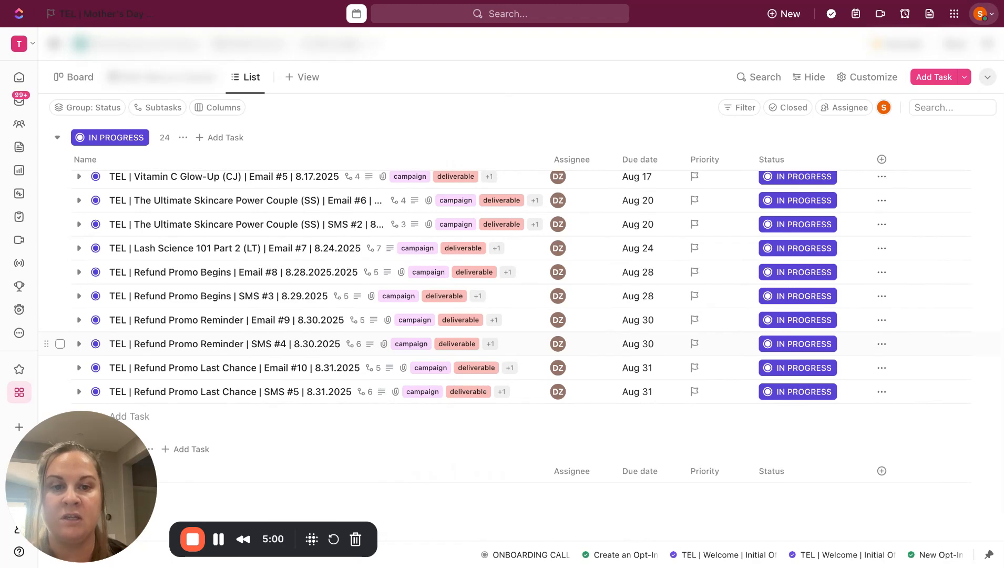
scroll(211, 313, up, 5)
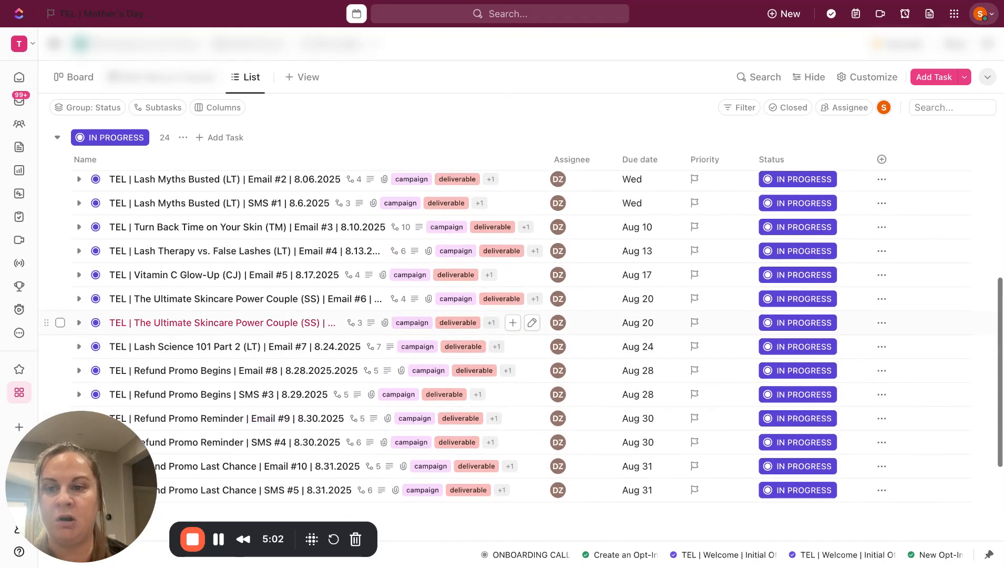
scroll(268, 315, up, 3)
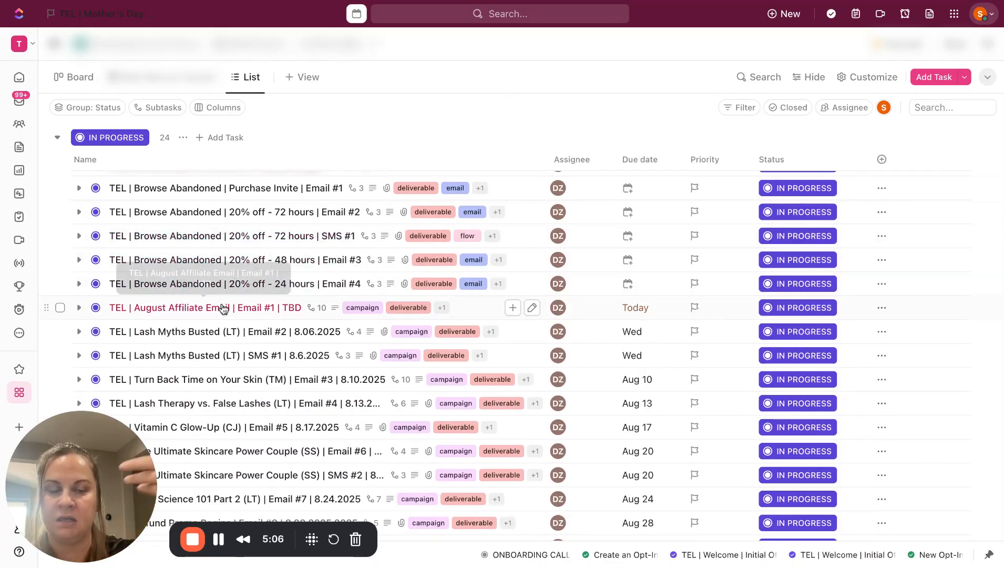
scroll(223, 308, down, 3)
scroll(237, 318, down, 2)
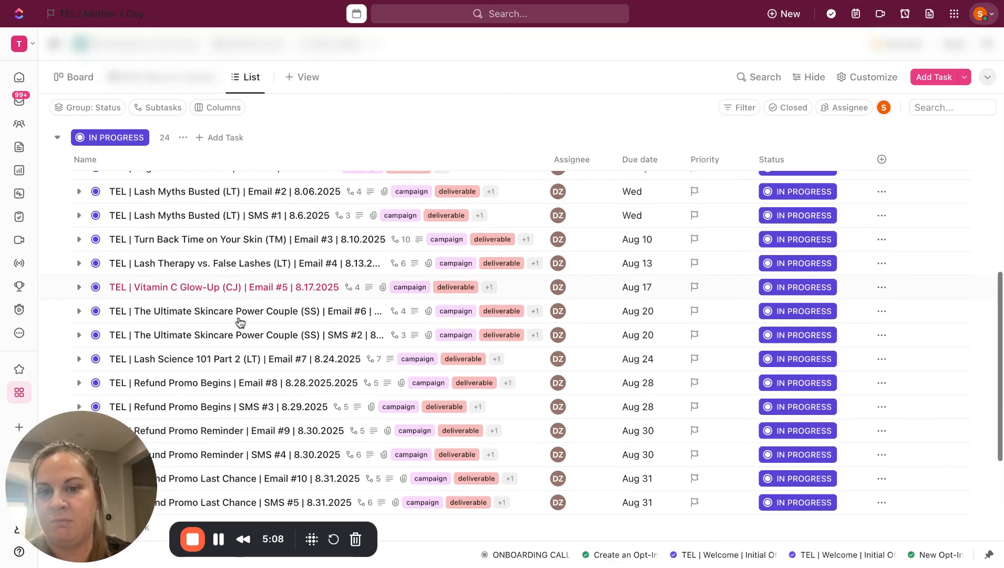
scroll(240, 318, down, 1)
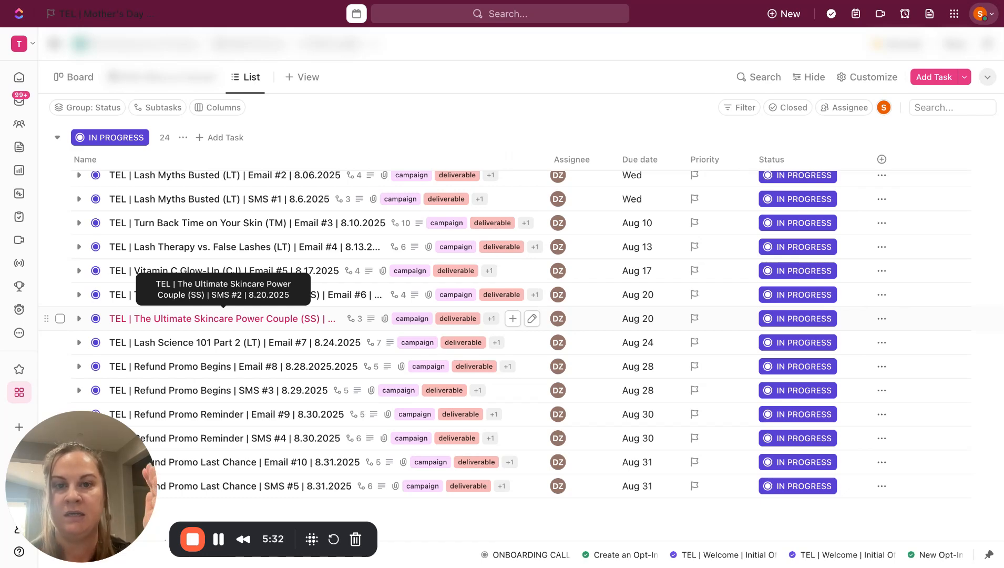
scroll(223, 318, down, 3)
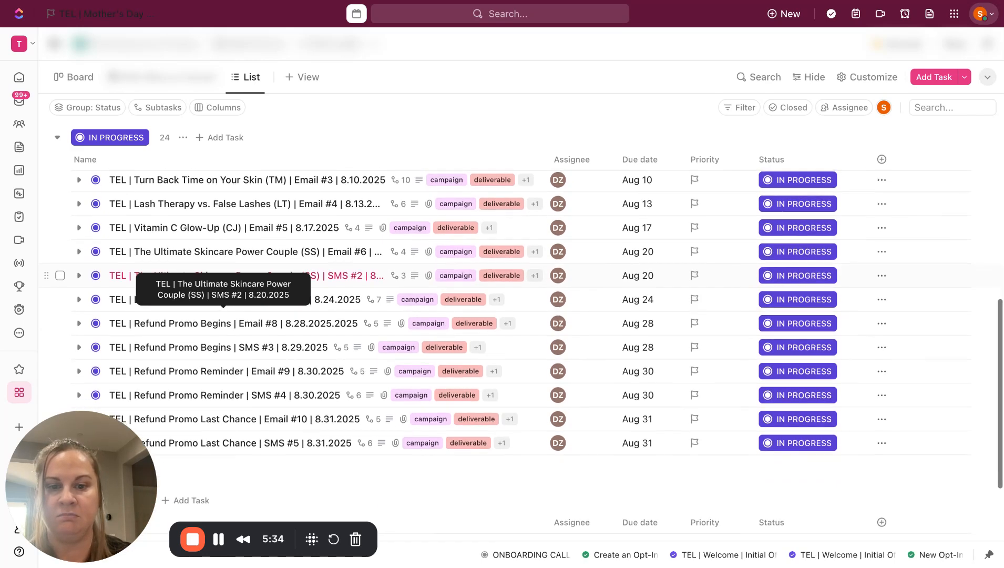
scroll(224, 310, down, 1)
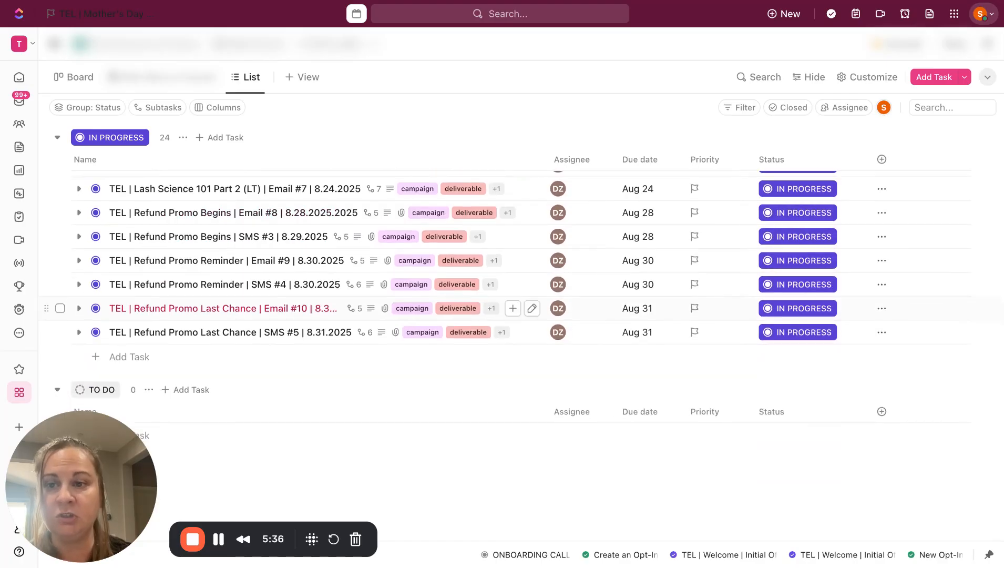
Show the tasks in the monthly calendar view and examine how the August 2025 email and SMS campaigns are scheduled
click(198, 87)
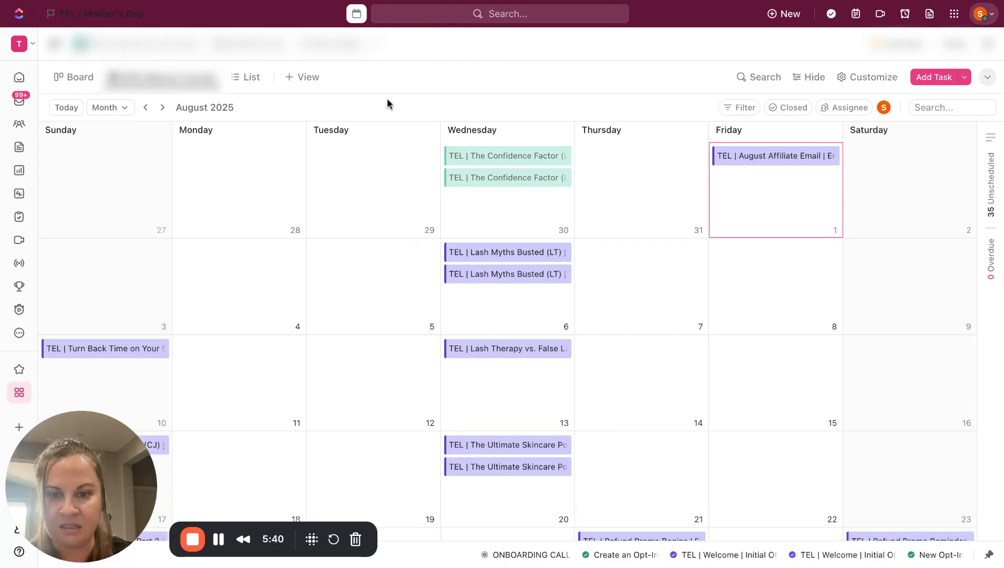
scroll(405, 254, down, 1)
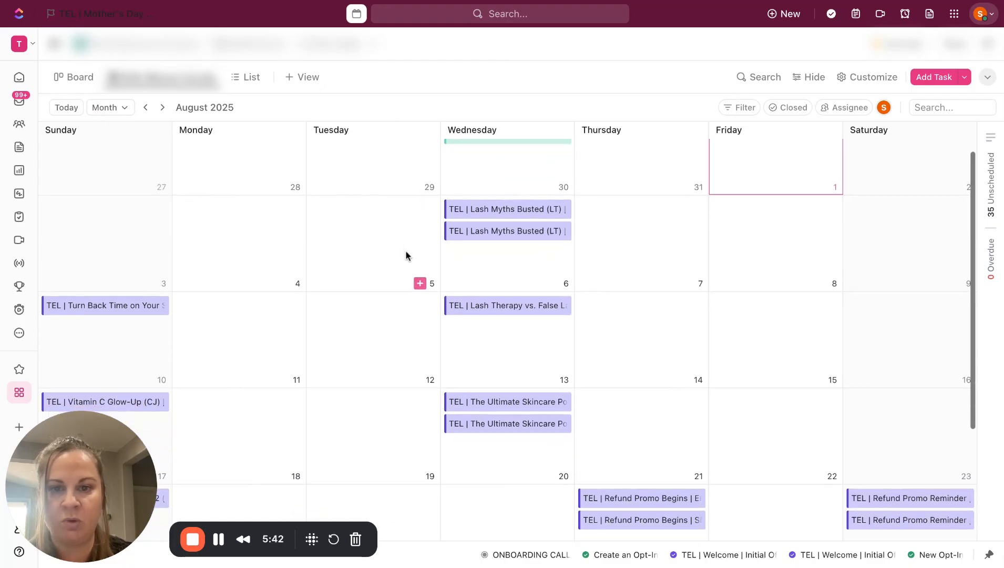
scroll(405, 256, down, 1)
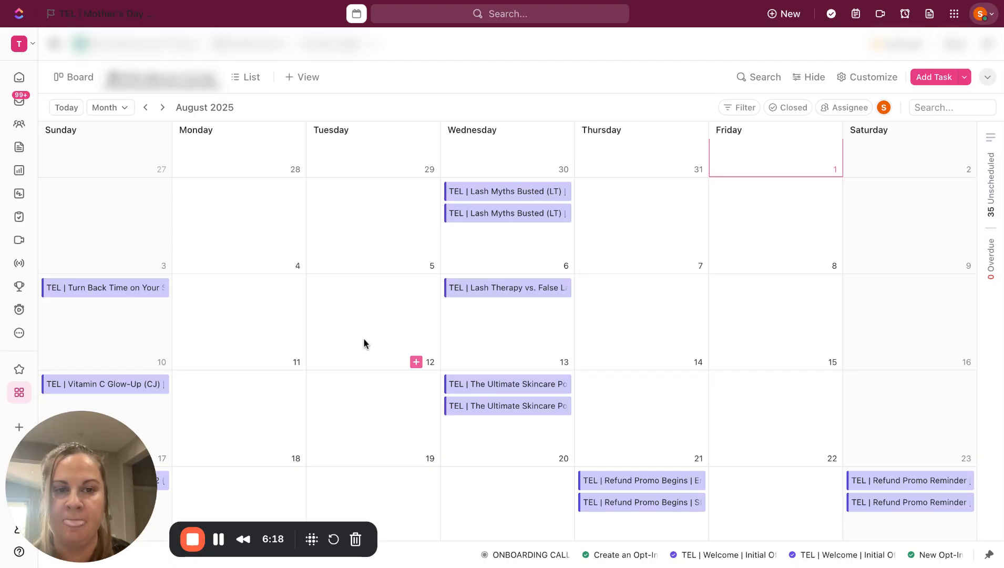
scroll(365, 342, down, 1)
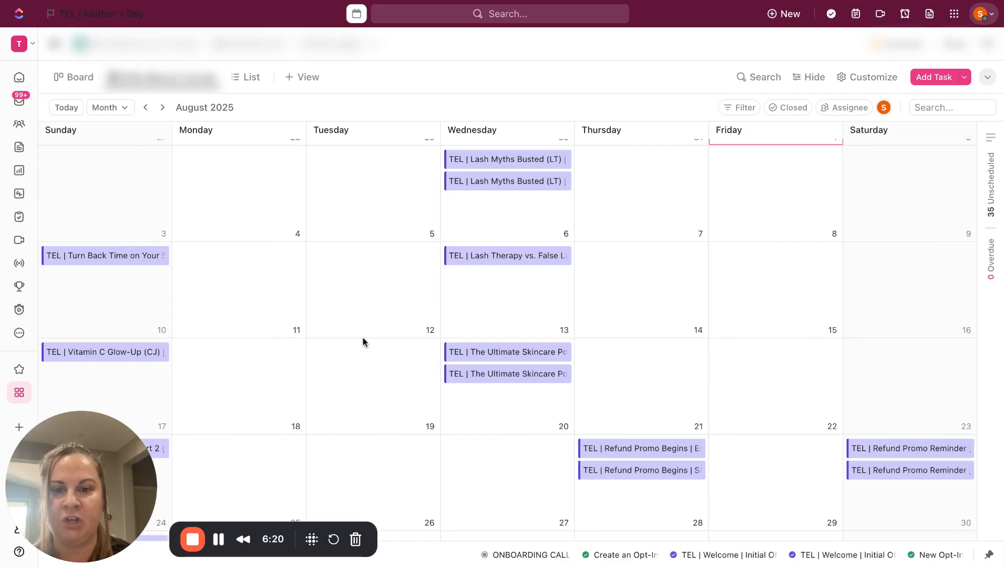
scroll(366, 342, down, 3)
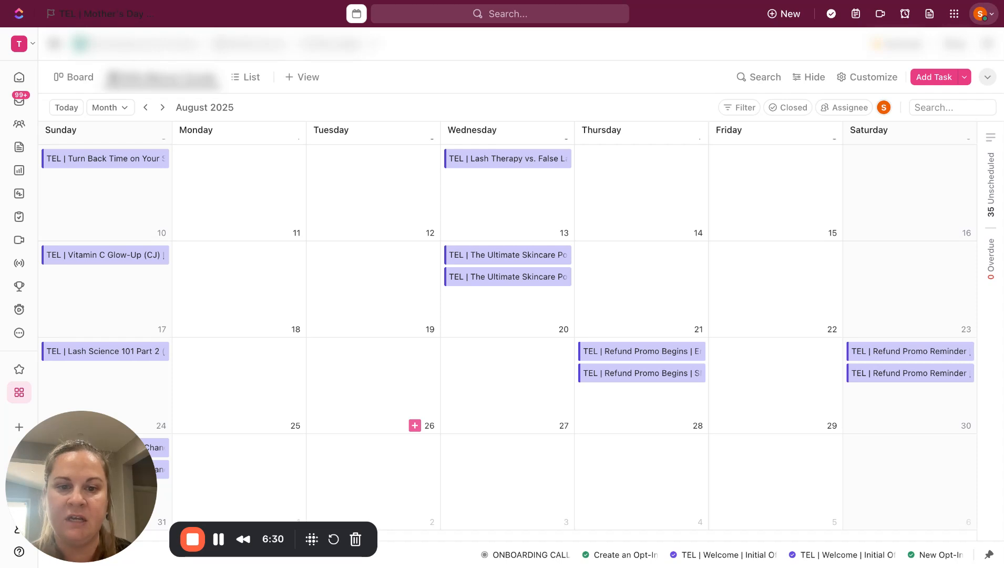
scroll(415, 420, down, 1)
scroll(416, 421, up, 4)
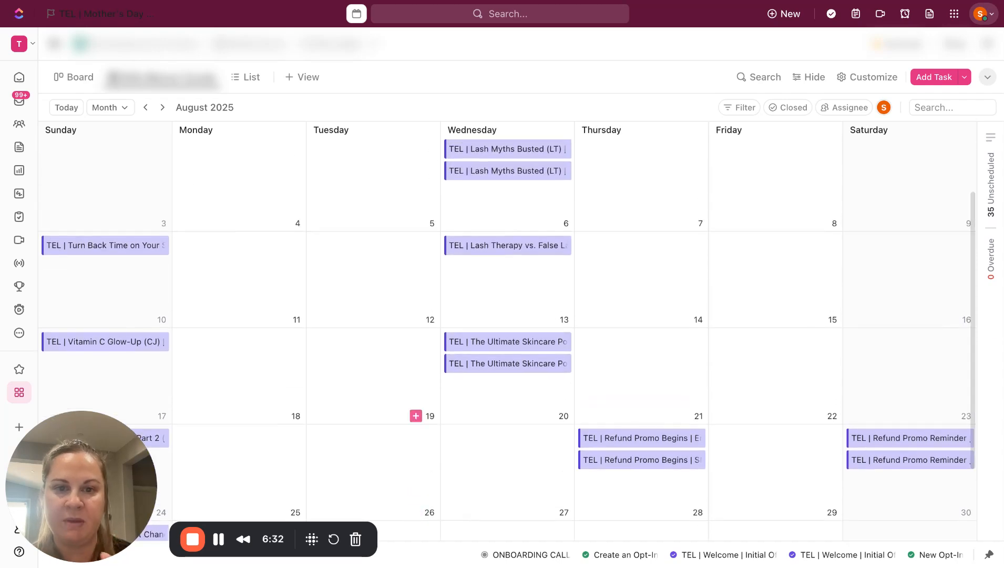
scroll(415, 420, up, 3)
scroll(508, 333, down, 3)
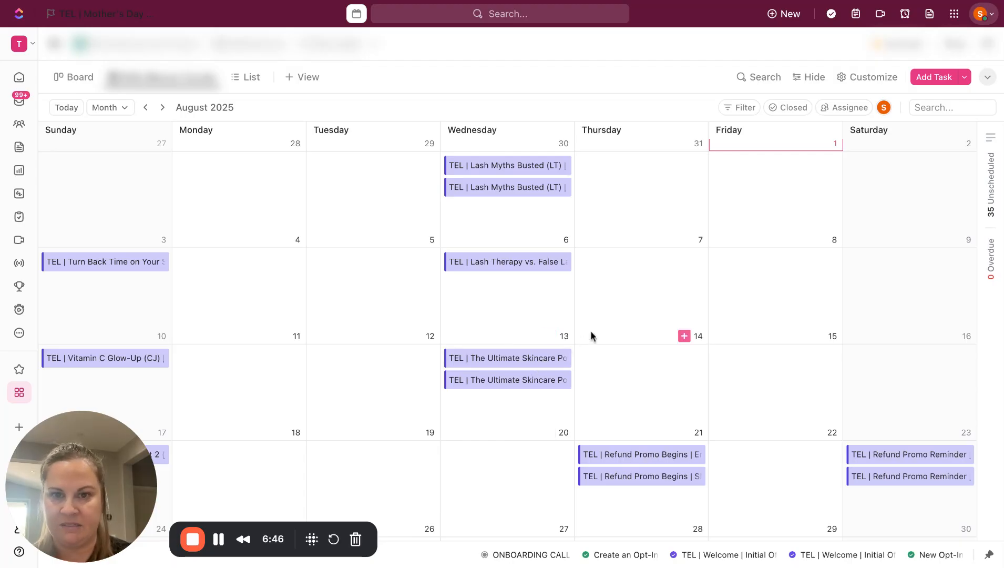
scroll(591, 330, up, 2)
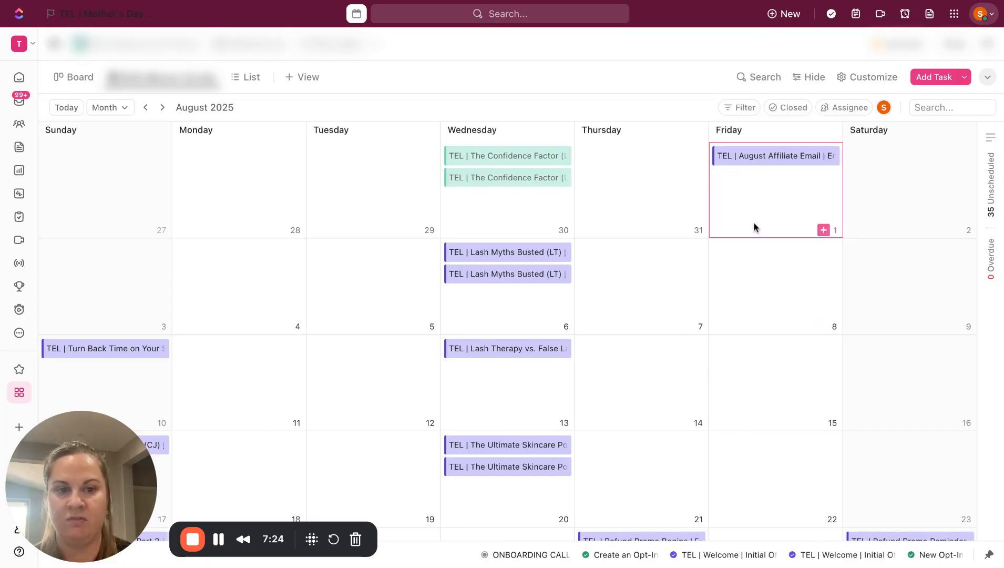
scroll(742, 226, down, 1)
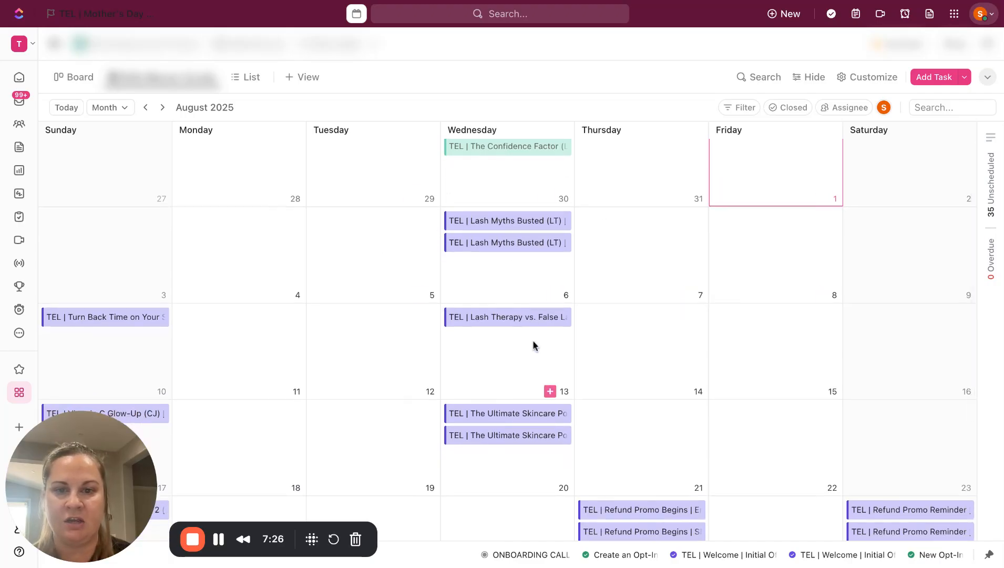
scroll(534, 381, down, 3)
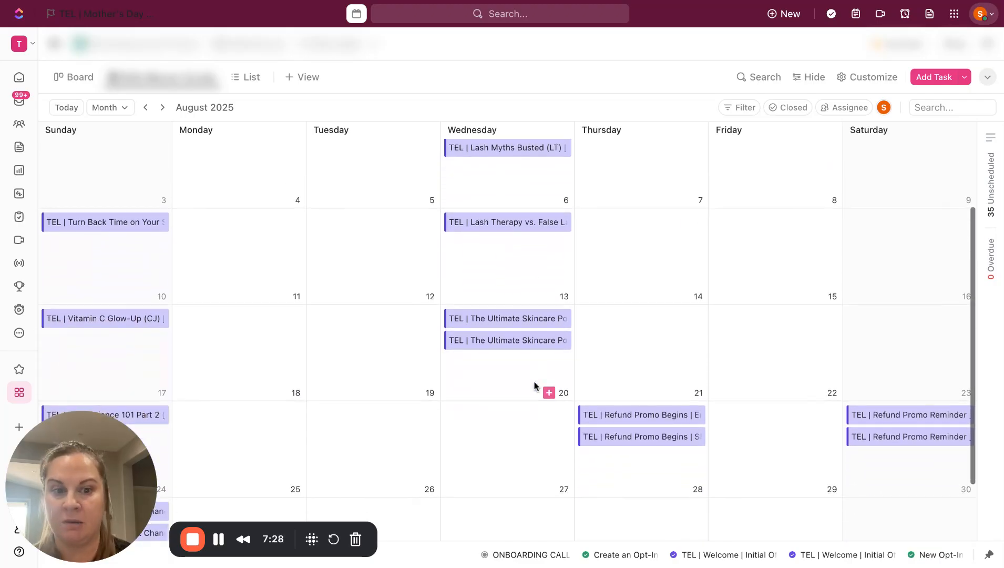
scroll(534, 385, down, 3)
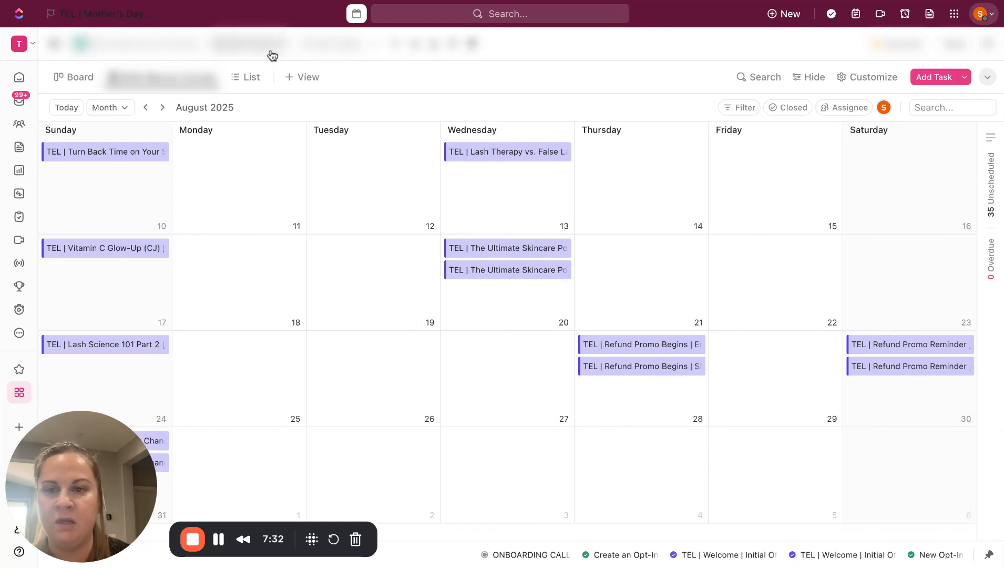
Return to the list view and go to the To Do group below the in-progress tasks
click(252, 79)
scroll(357, 203, down, 3)
scroll(356, 203, down, 3)
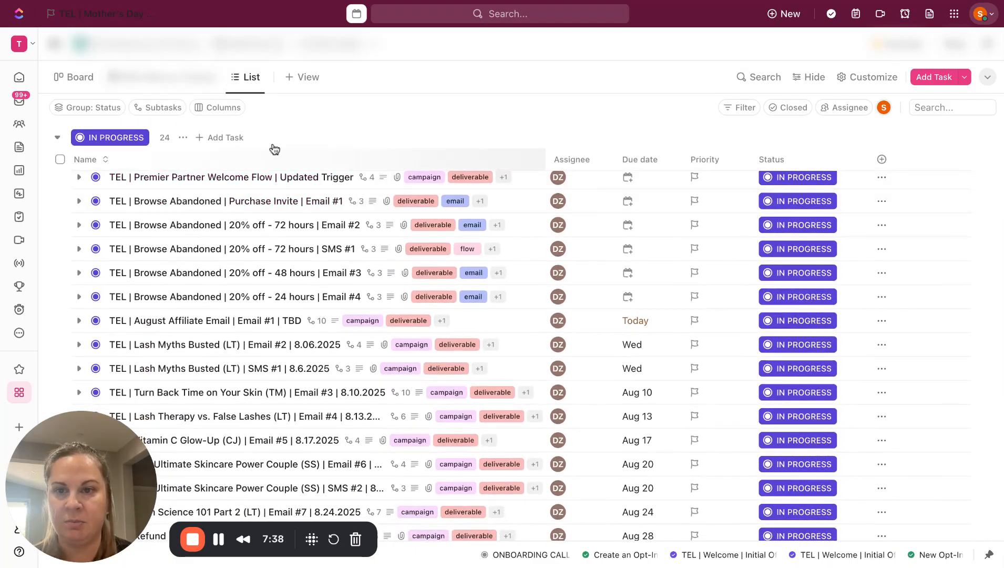
scroll(286, 284, down, 2)
scroll(286, 284, down, 10)
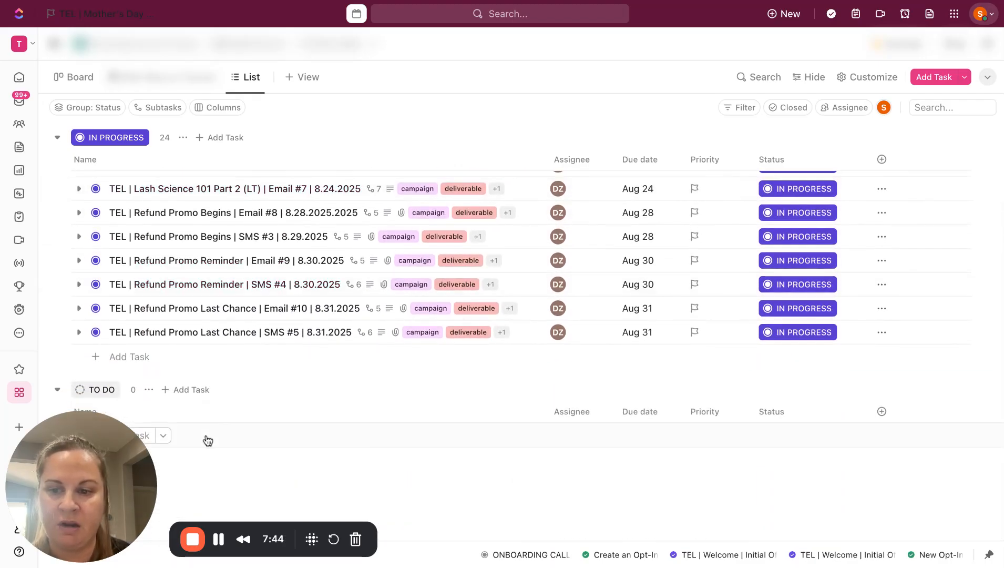
Create a task in the To Do group from the template "TEL | Email Camp (NO CR) | Email # | Date" and open it
click(208, 440)
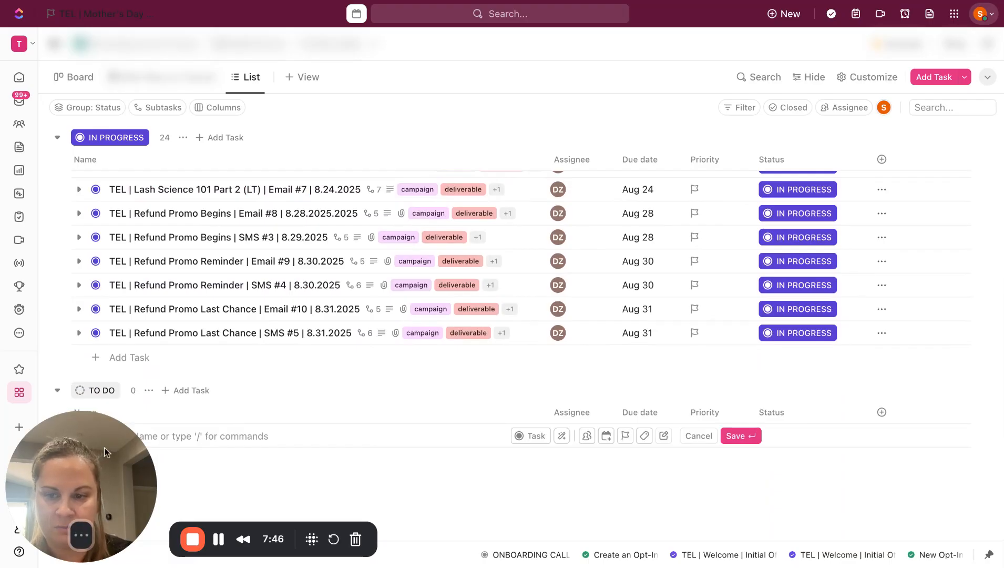
drag(104, 447, 637, 414)
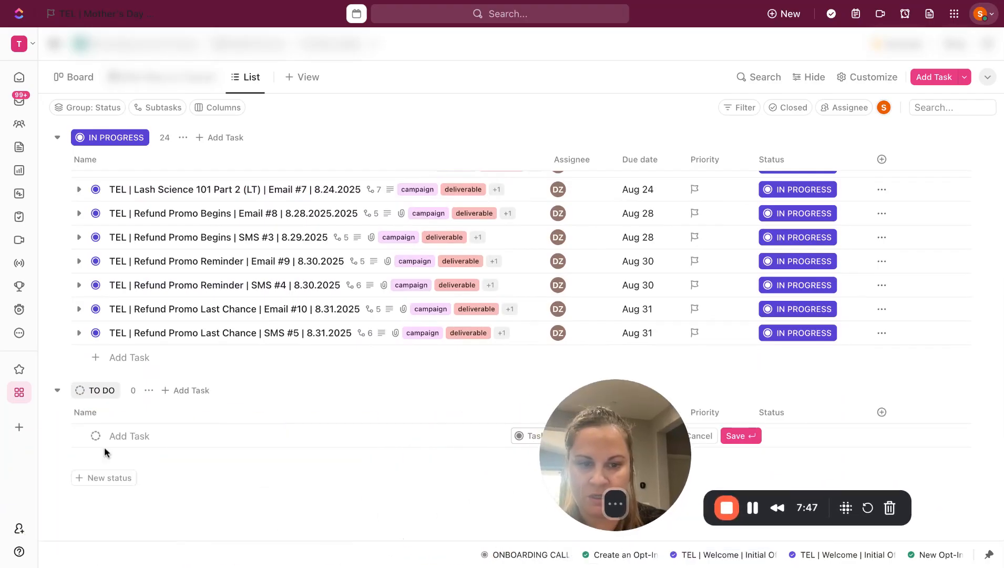
click(156, 434)
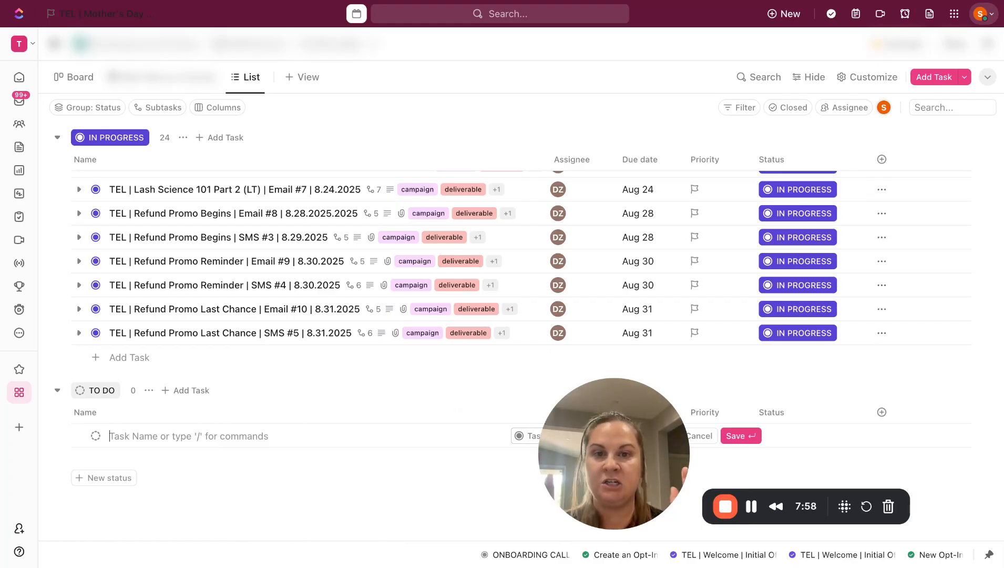
text(/)
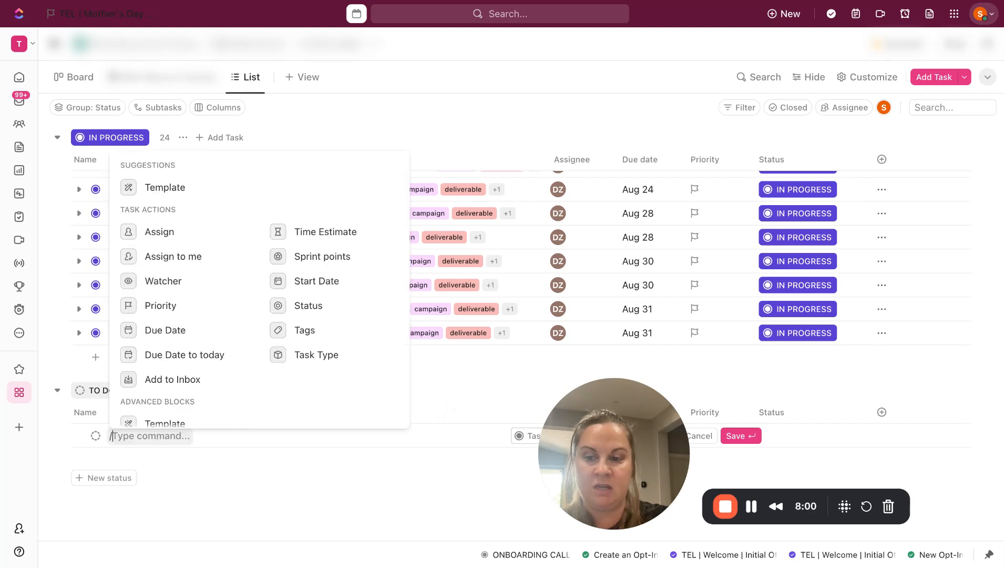
text(tem)
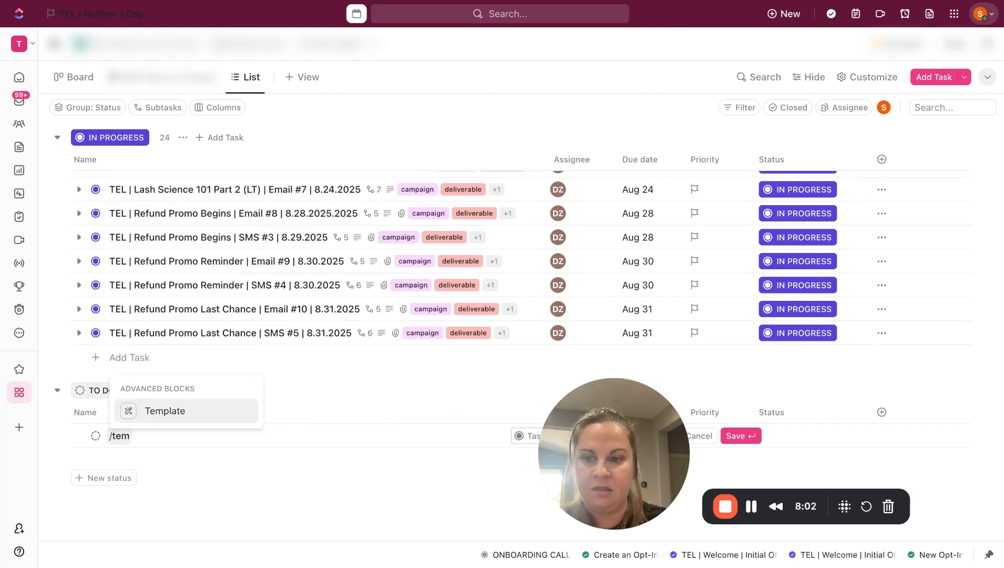
click(168, 411)
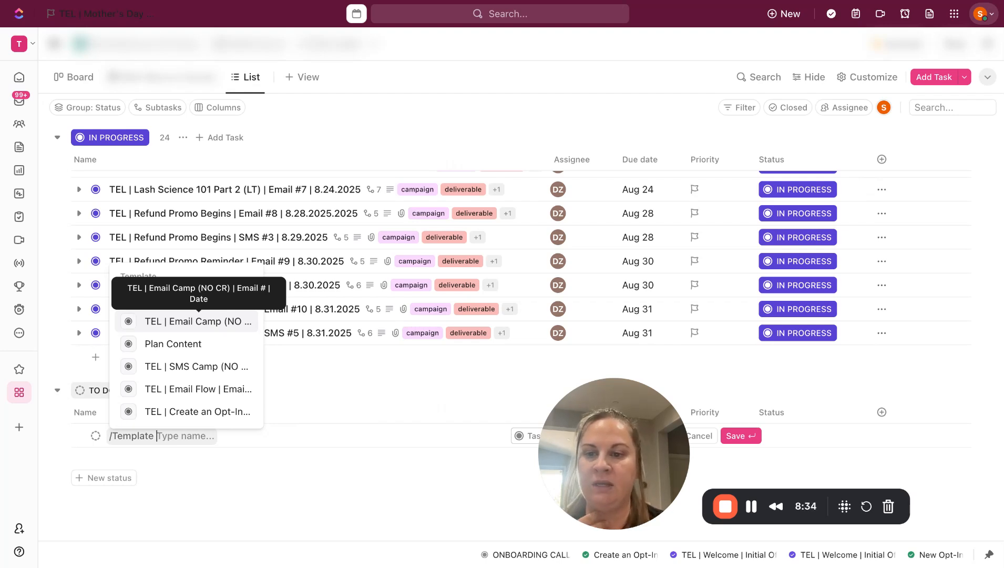
key(Return)
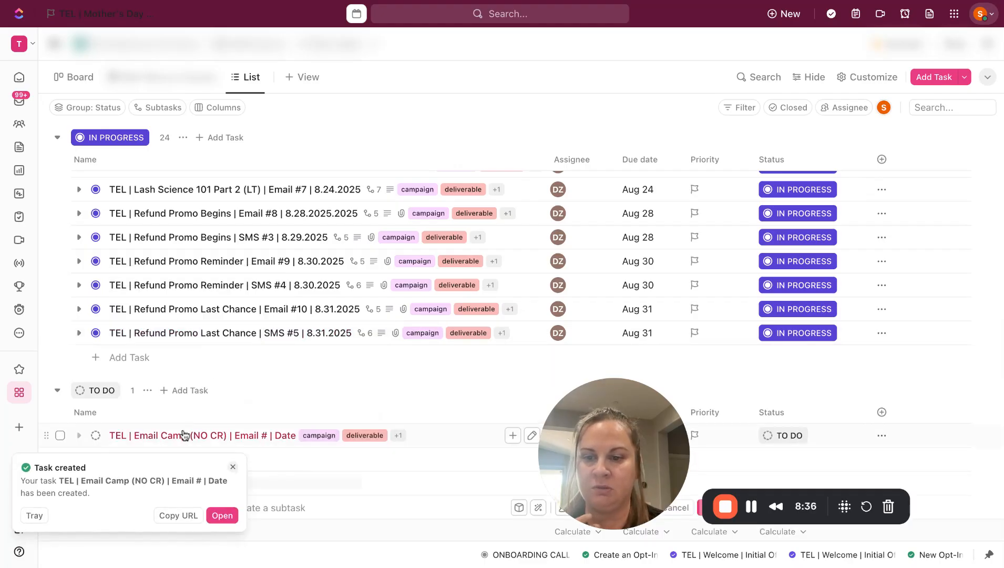
click(183, 436)
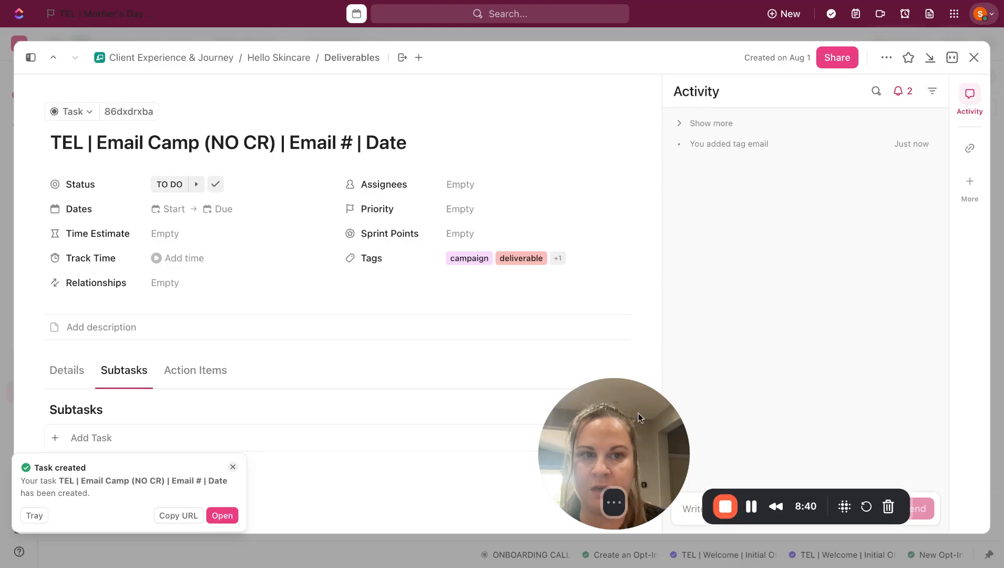
drag(638, 413, 747, 195)
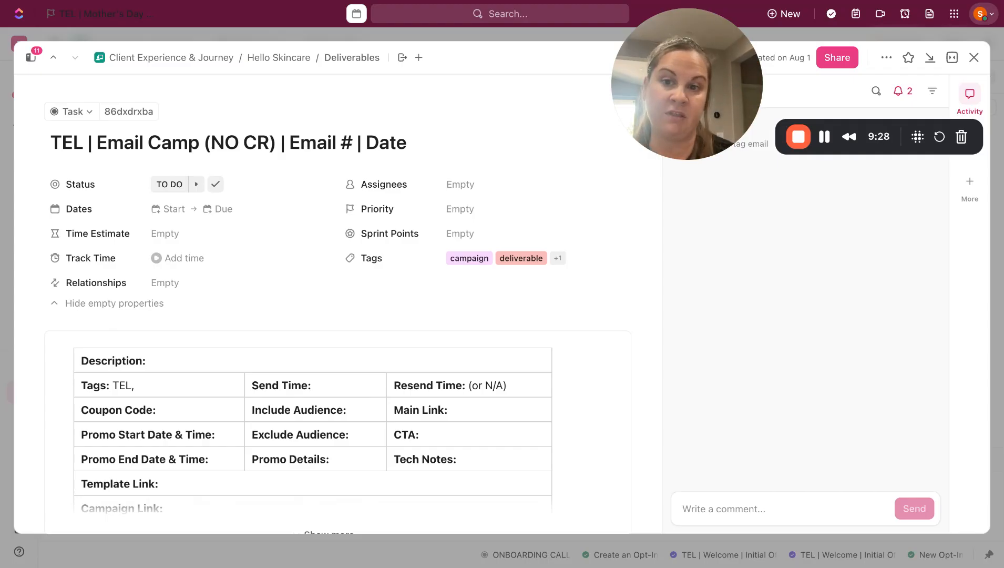
Examine the parts of the new task's name, especially the email number and date placeholders
scroll(394, 282, down, 2)
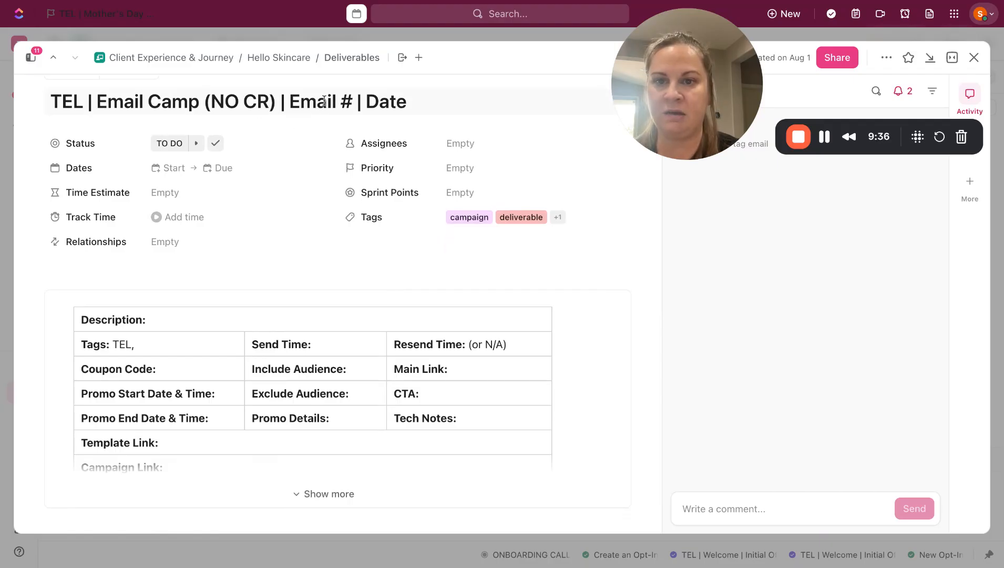
click(350, 101)
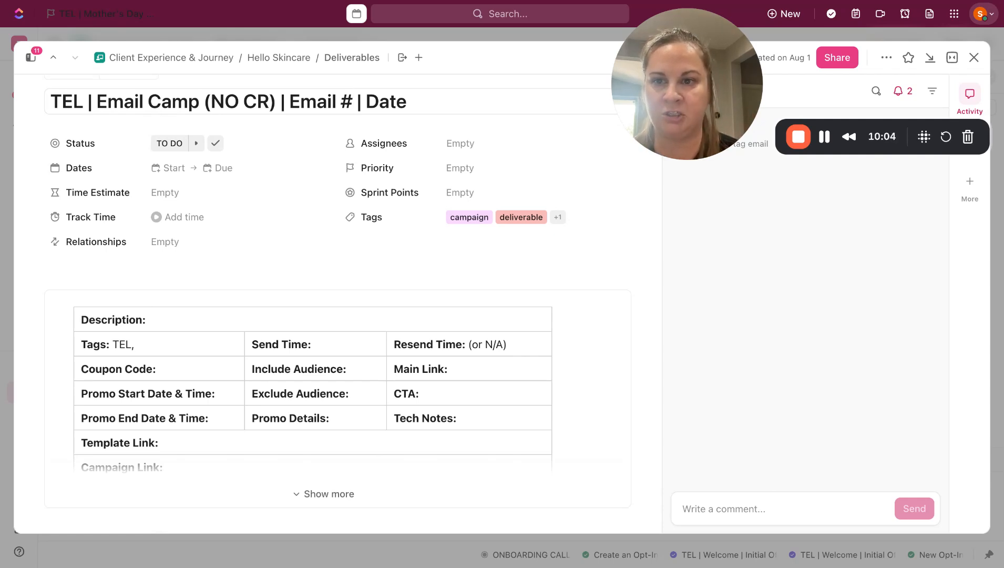
click(395, 105)
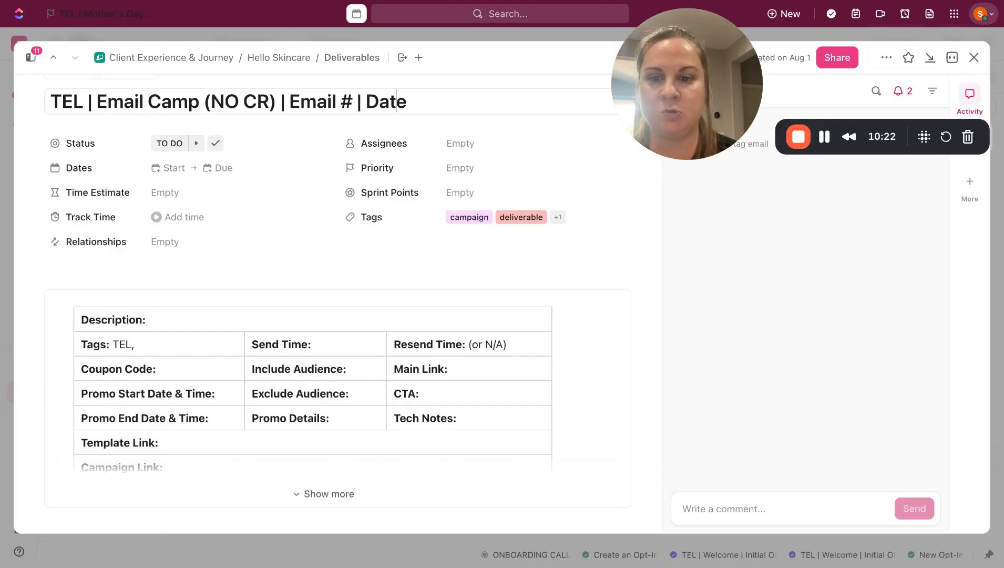
Go through the Description, Tags, Coupon Code, Promo Start and Promo End cells in the task description's first table
scroll(372, 216, down, 3)
click(345, 243)
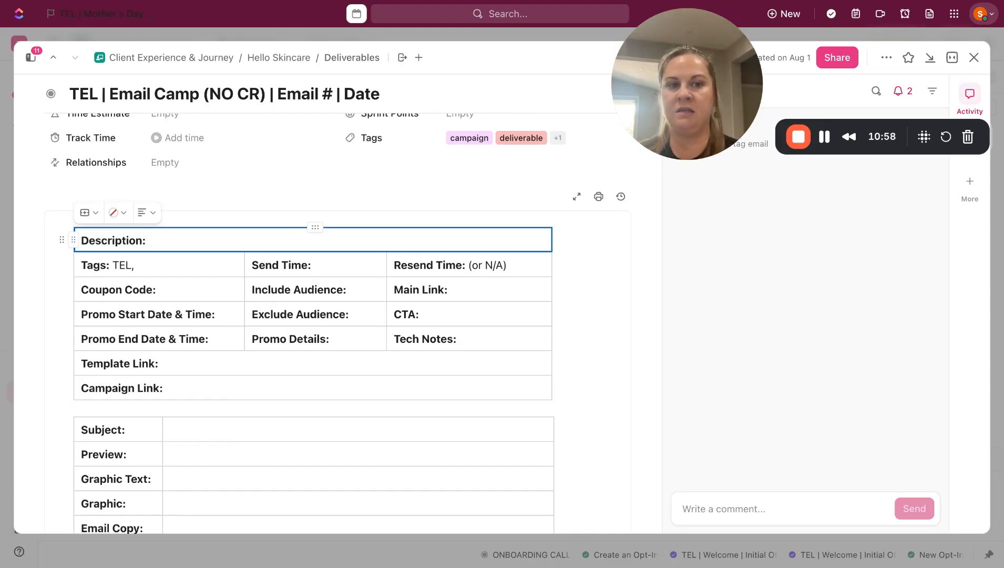
click(923, 137)
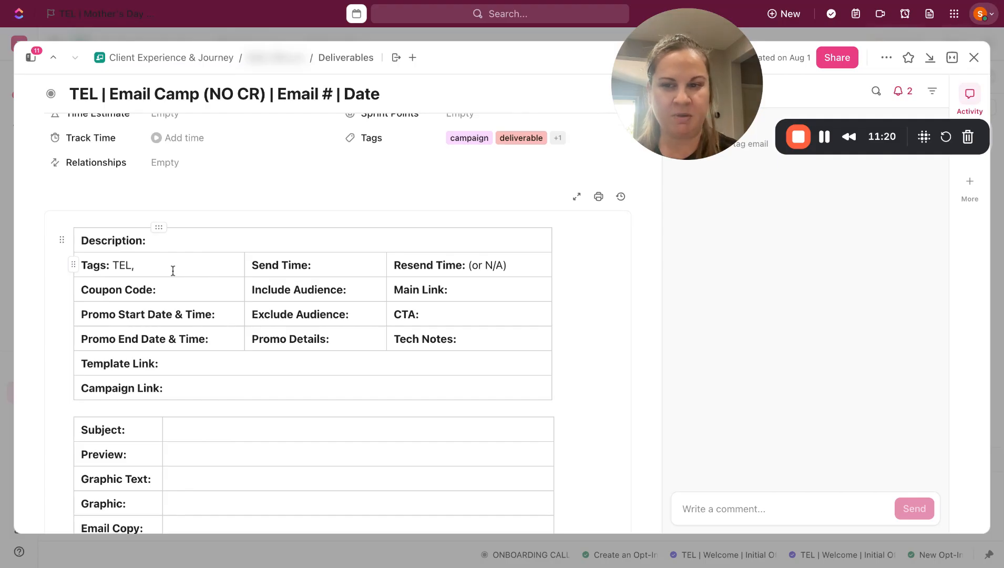
click(136, 265)
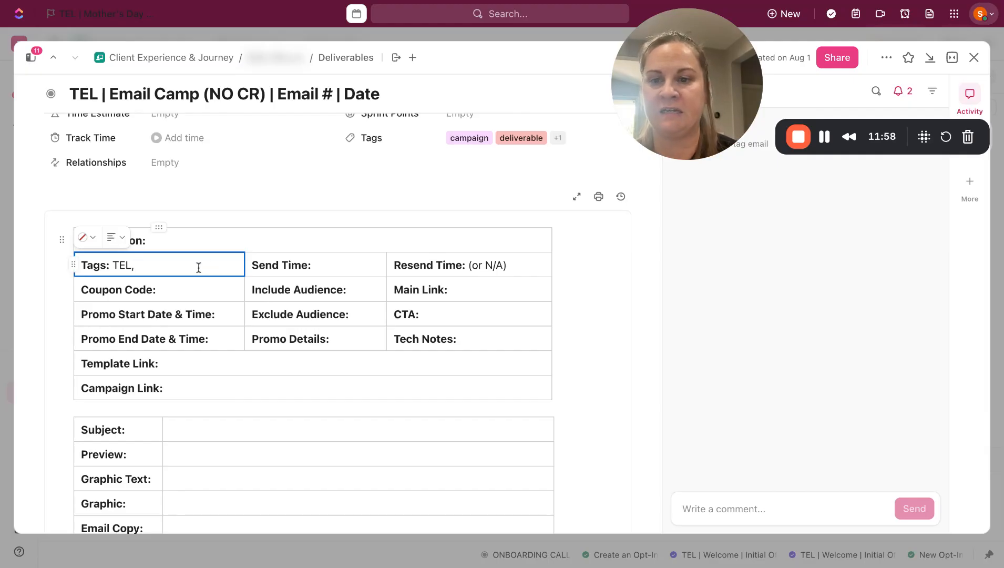
click(221, 286)
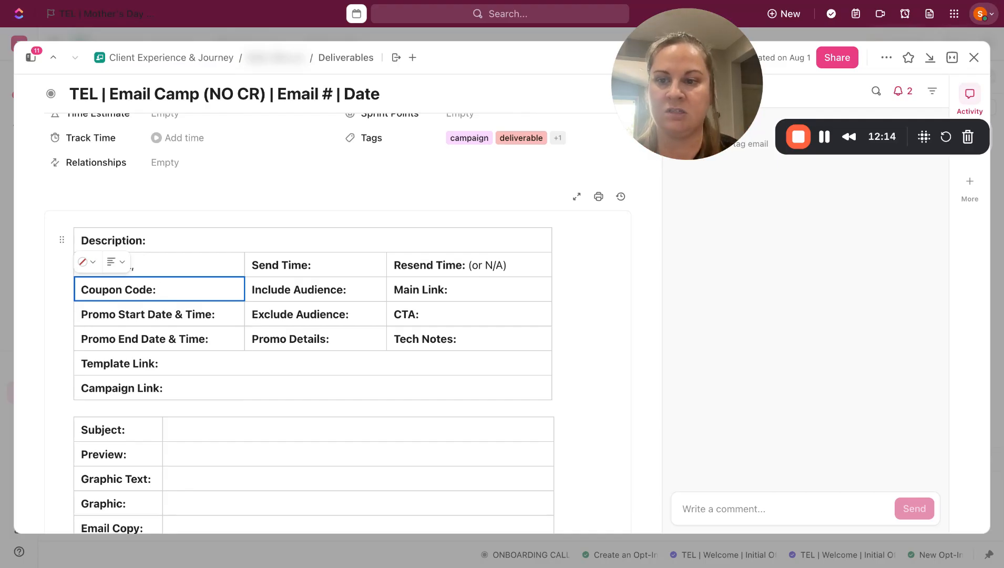
click(227, 315)
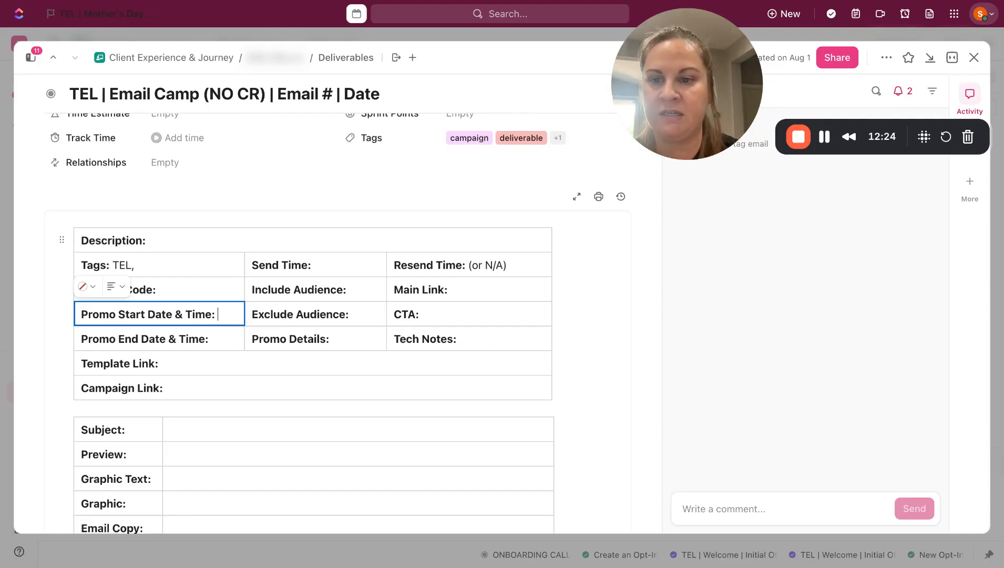
click(228, 335)
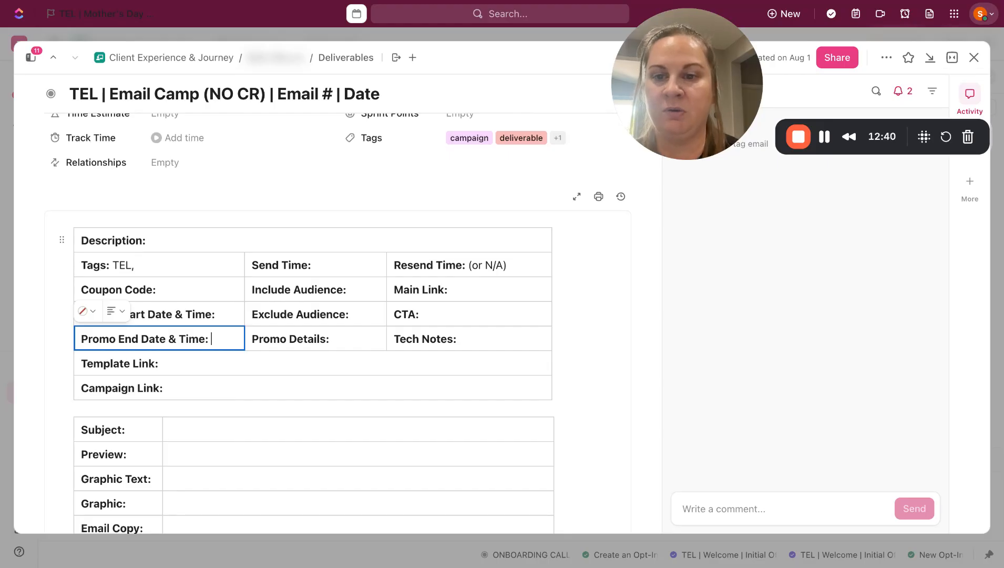
Go through the send time, audience and promo details cells, then the resend time, main link, CTA and tech notes cells
click(347, 266)
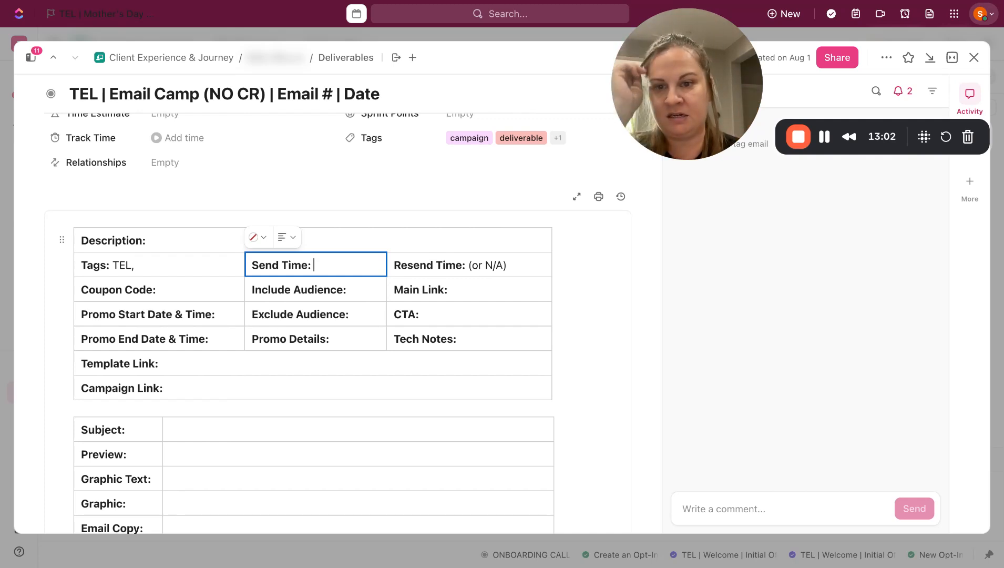
click(370, 285)
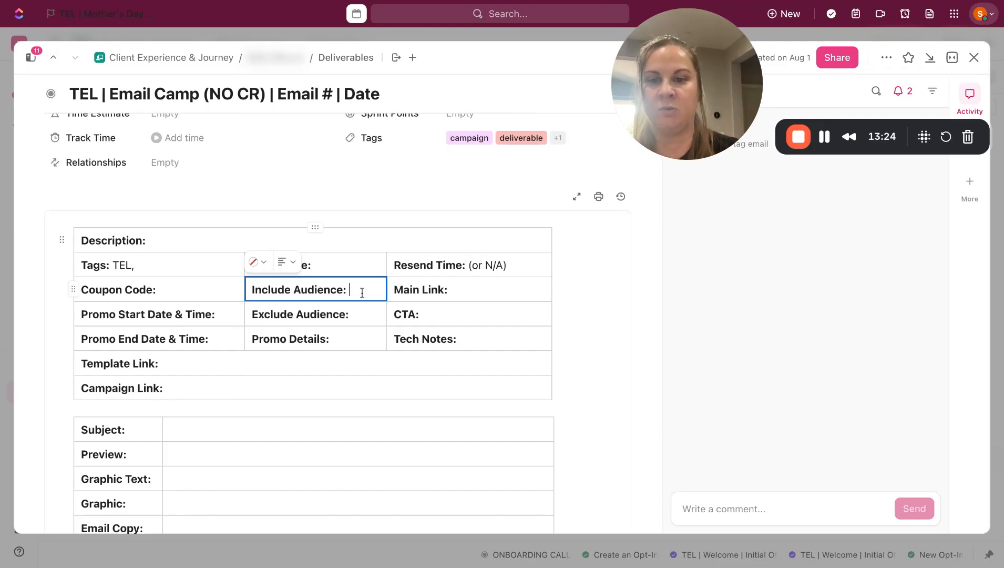
click(365, 313)
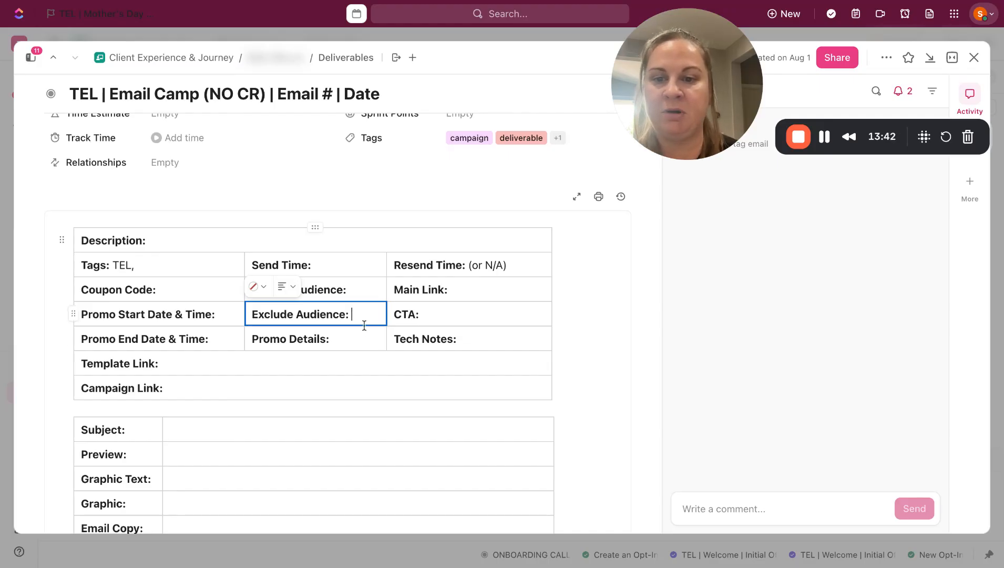
click(360, 341)
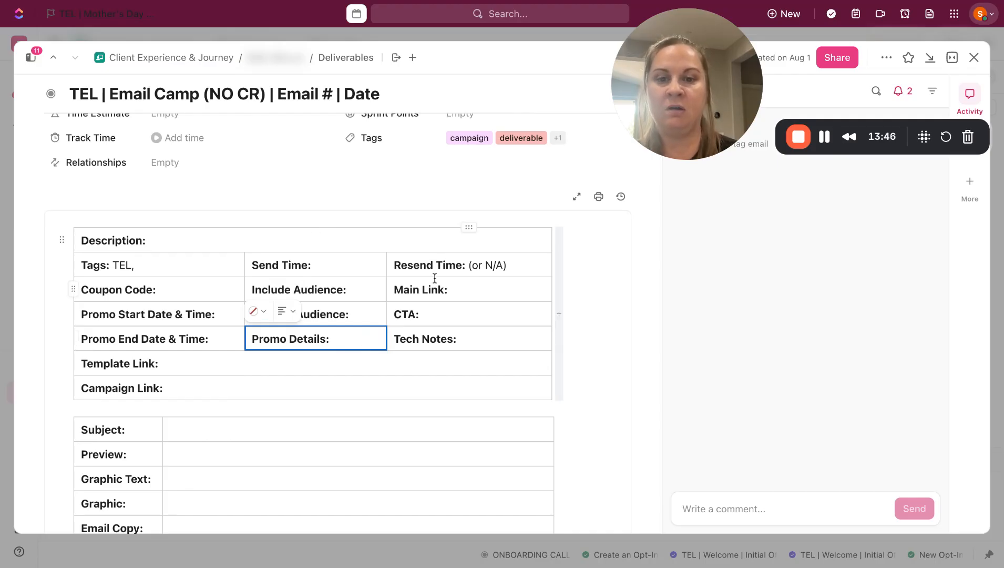
click(458, 266)
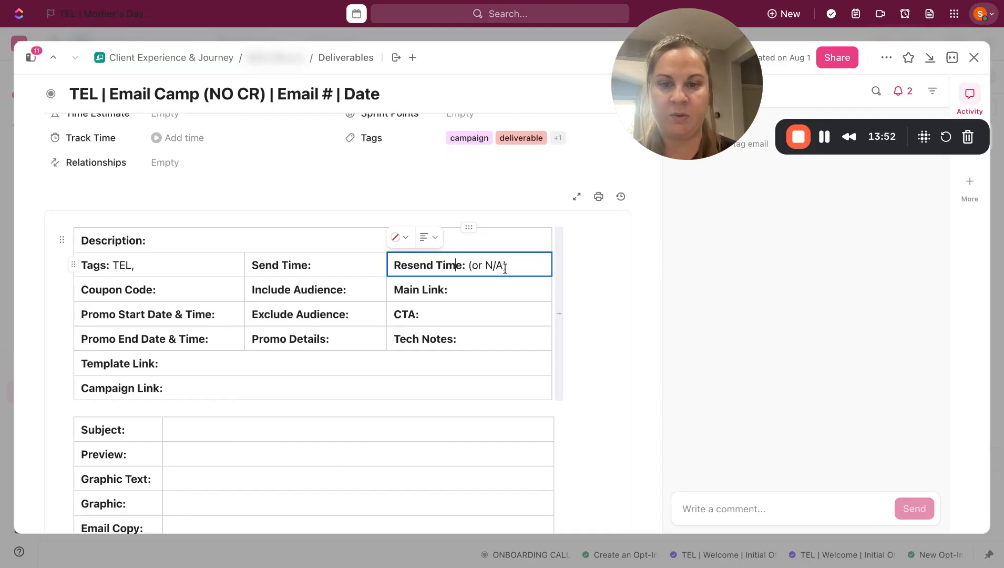
click(496, 288)
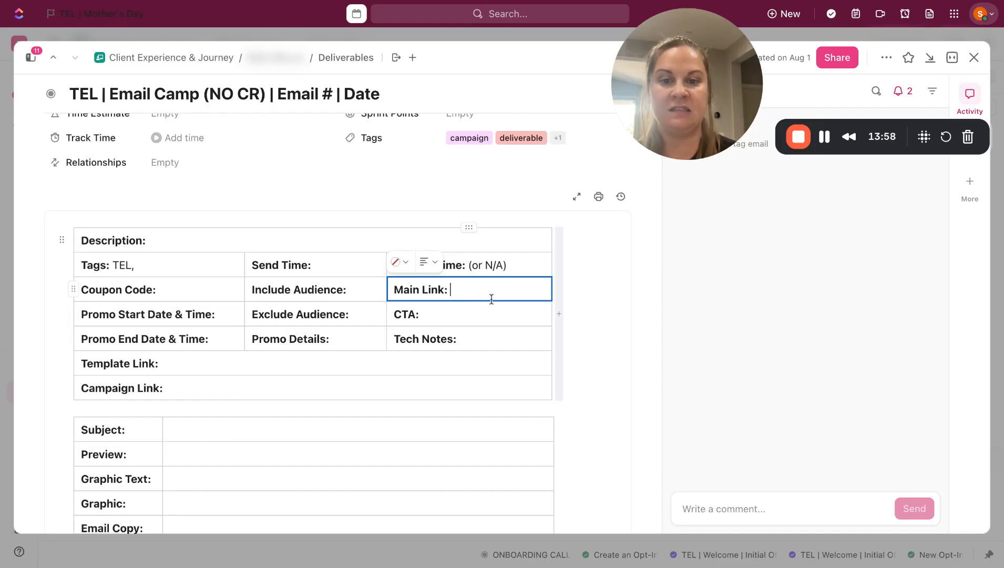
scroll(490, 295, down, 1)
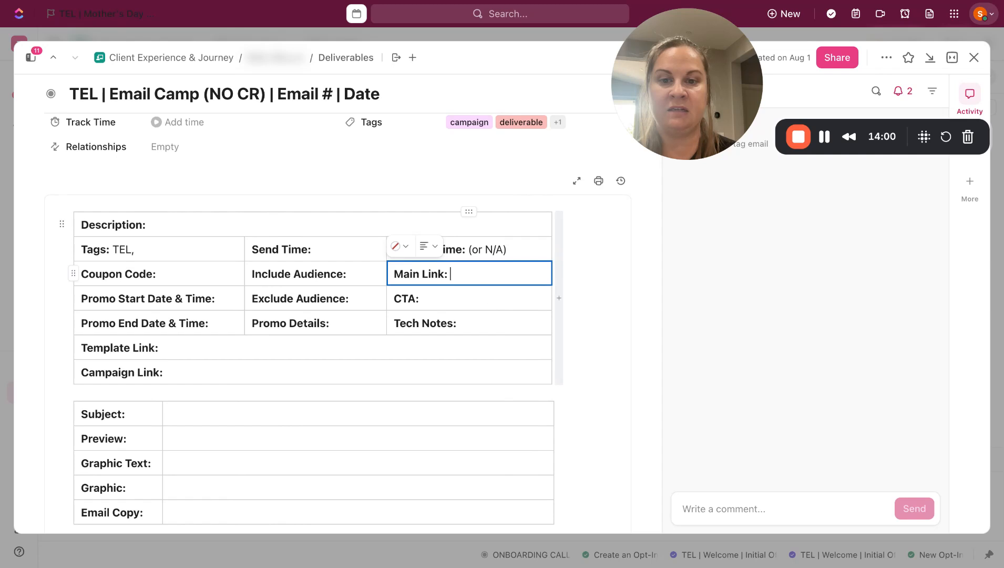
click(459, 296)
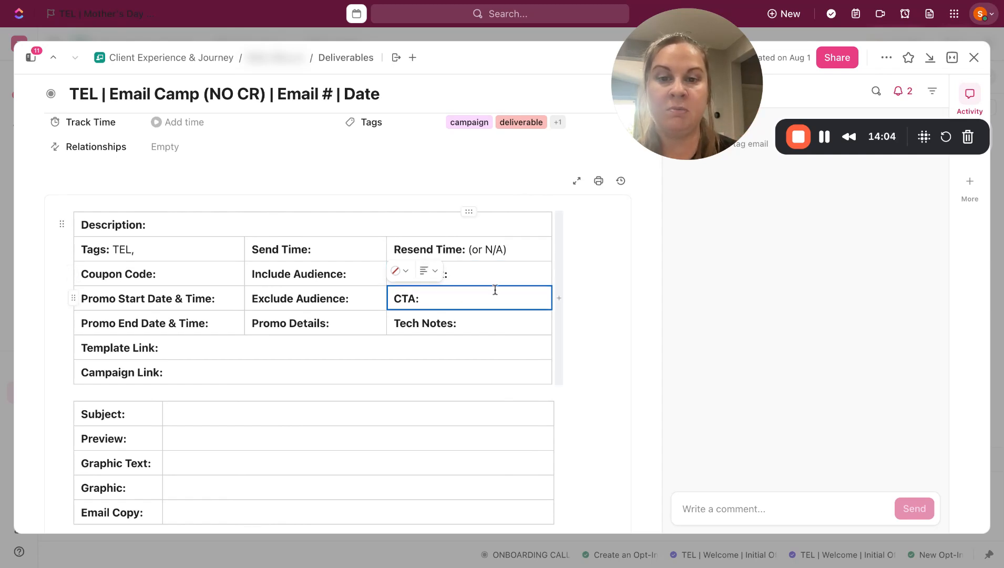
click(494, 324)
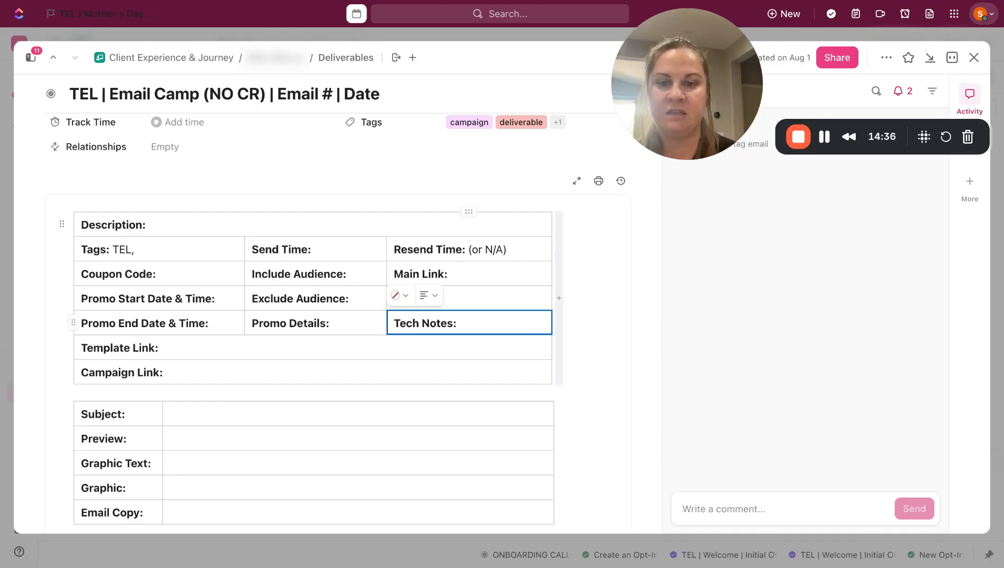
Examine the Template Link and Campaign Link rows together with the task's title
scroll(356, 294, down, 2)
click(356, 285)
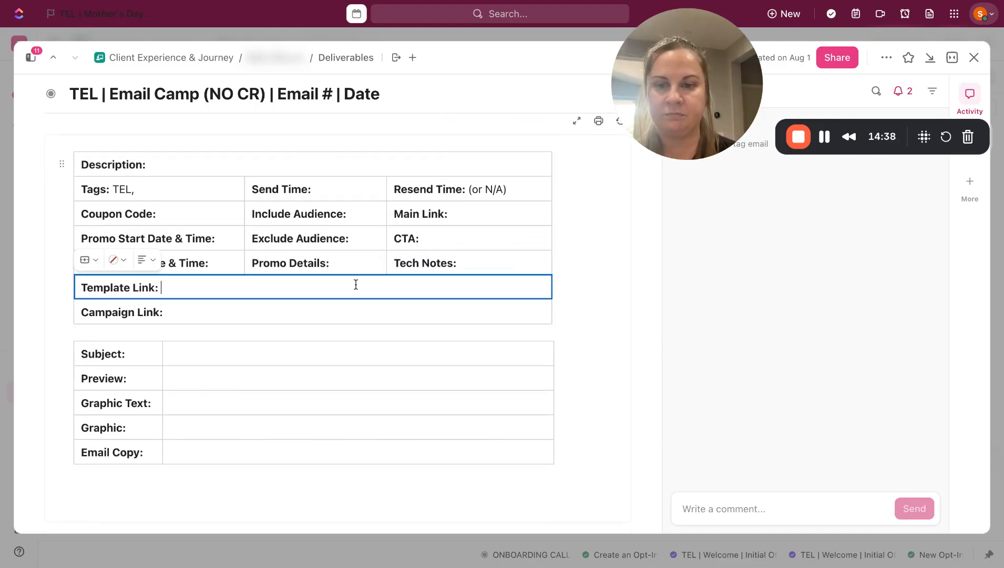
scroll(374, 302, down, 2)
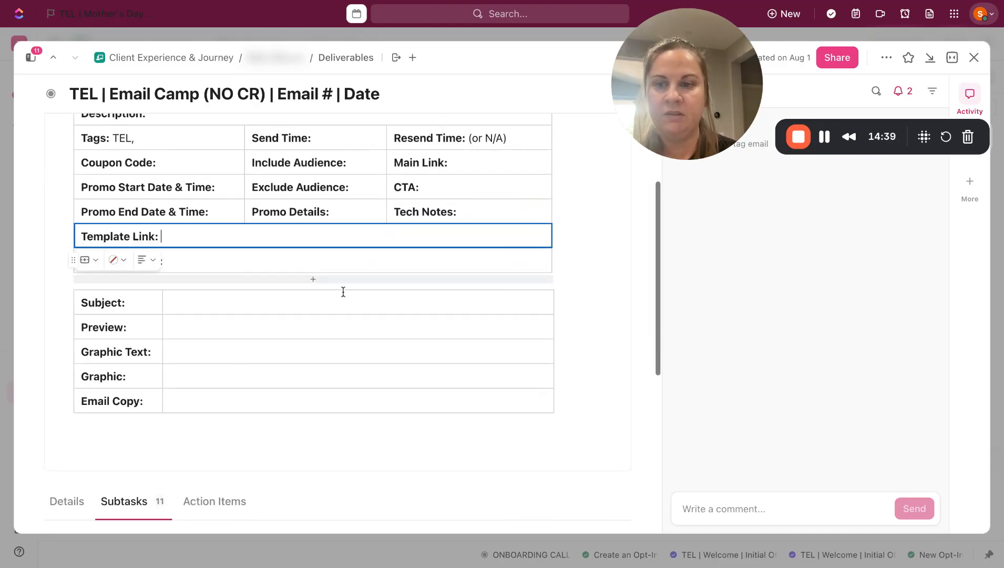
click(339, 237)
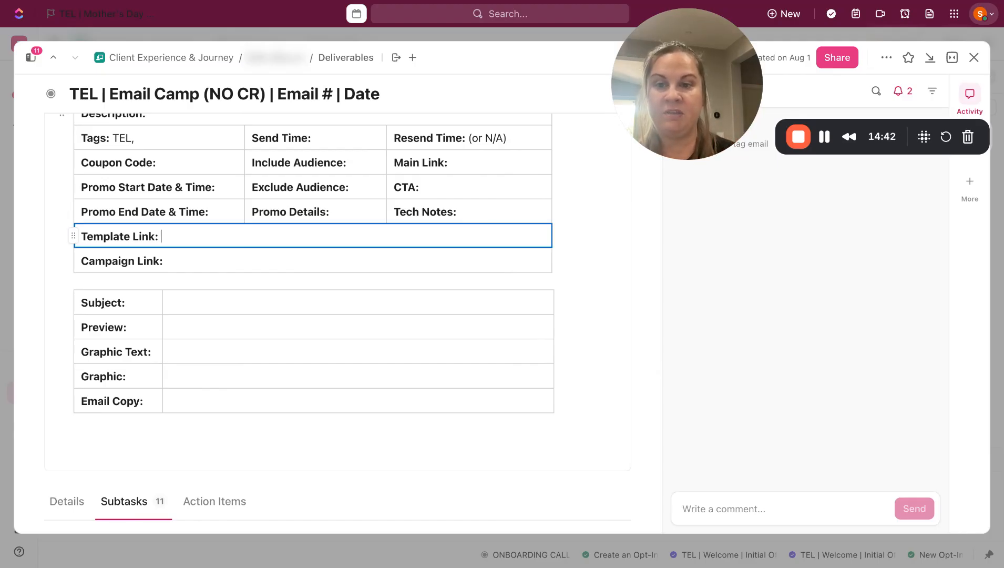
click(284, 265)
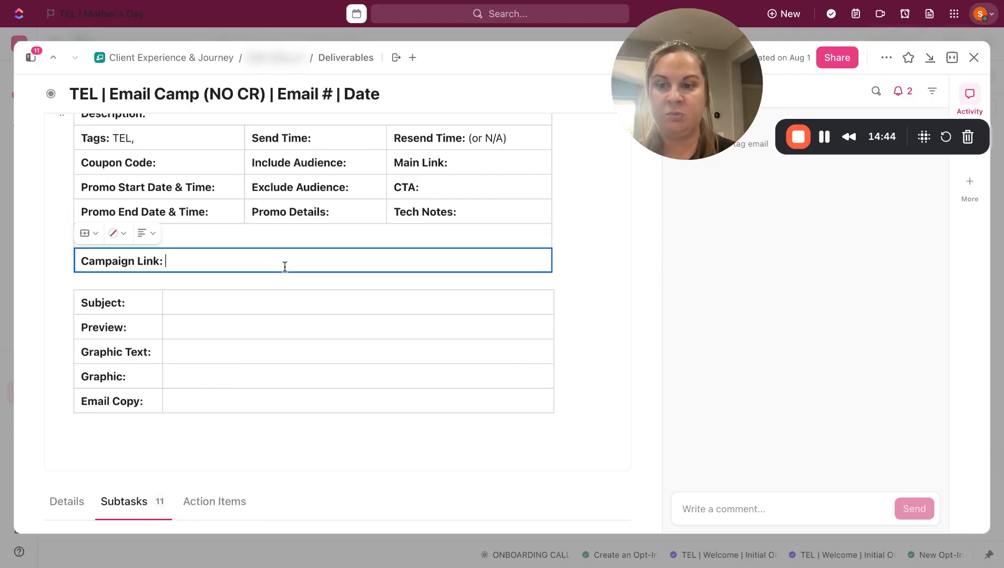
scroll(284, 266, down, 1)
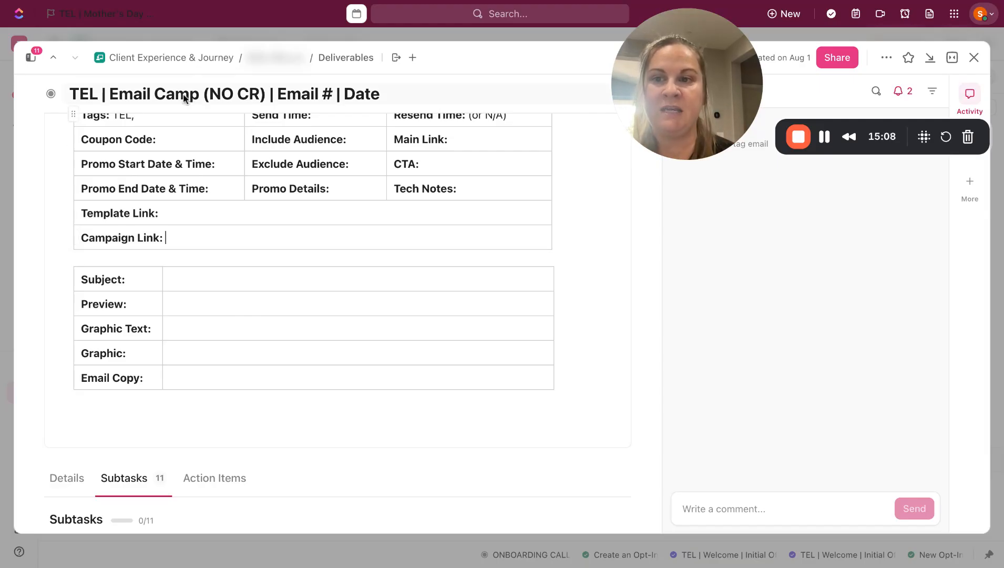
click(76, 94)
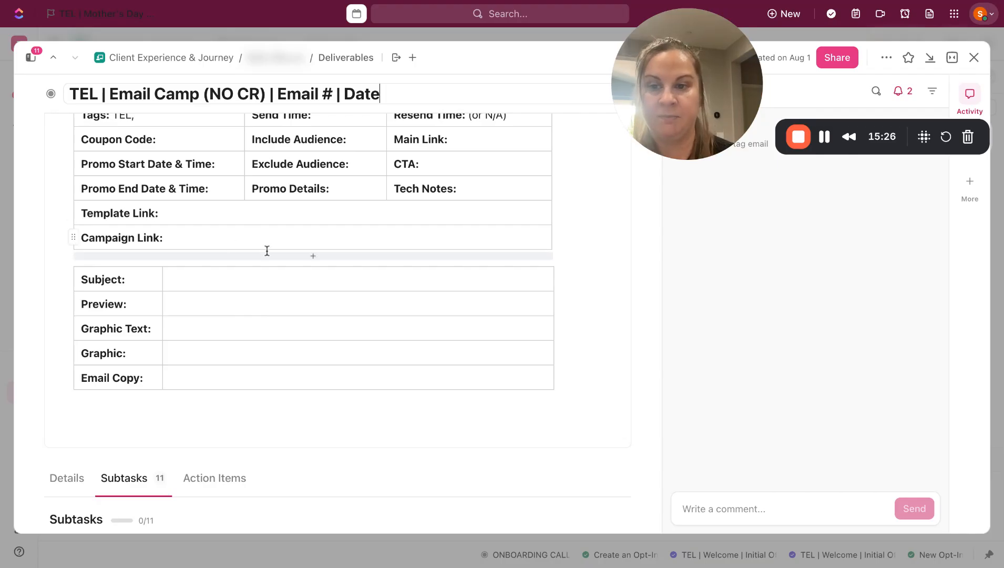
Go through the Subject, Preview, Graphic Text, Graphic and Email Copy rows of the second description table
scroll(290, 282, down, 2)
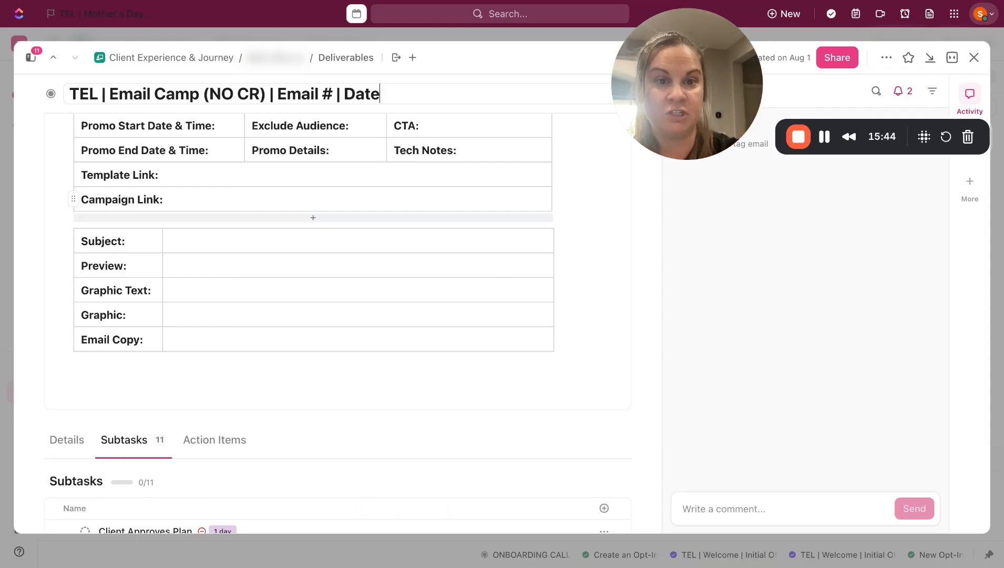
click(237, 243)
scroll(236, 262, down, 1)
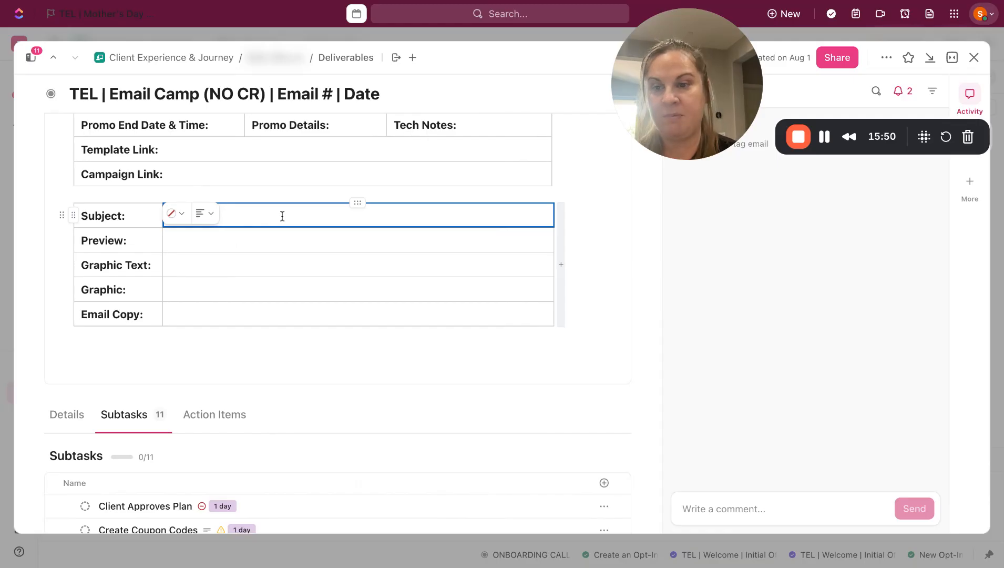
click(269, 245)
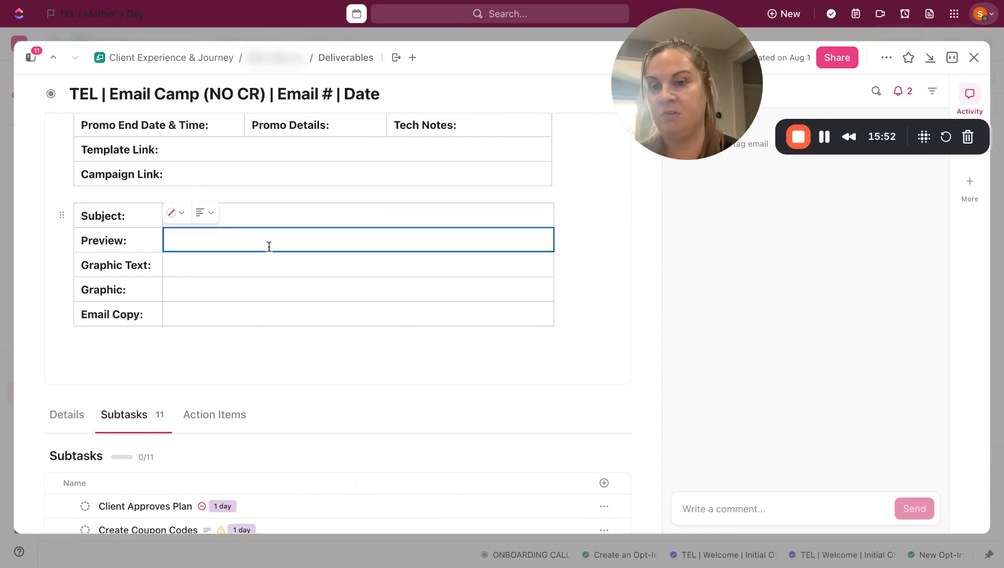
click(261, 269)
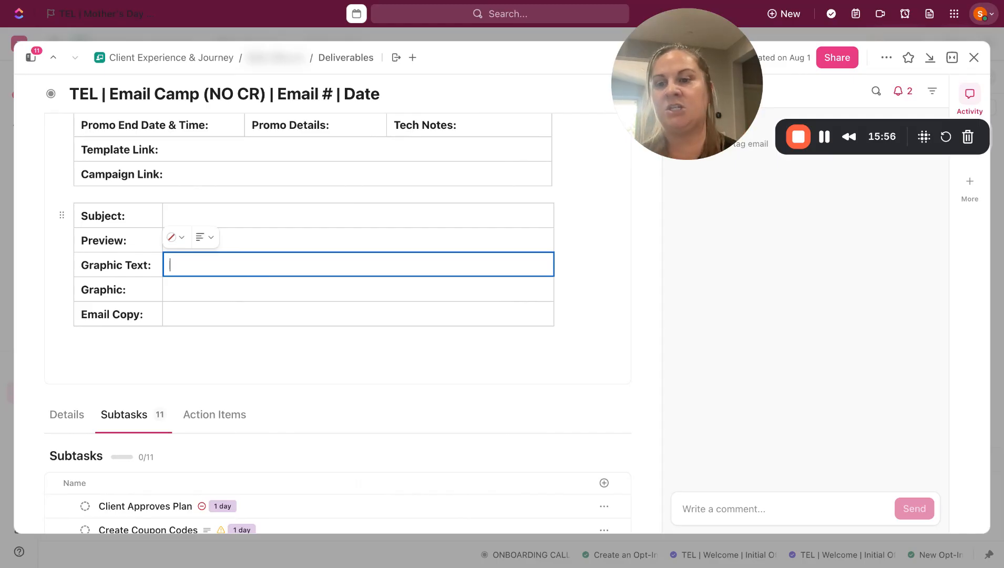
click(224, 287)
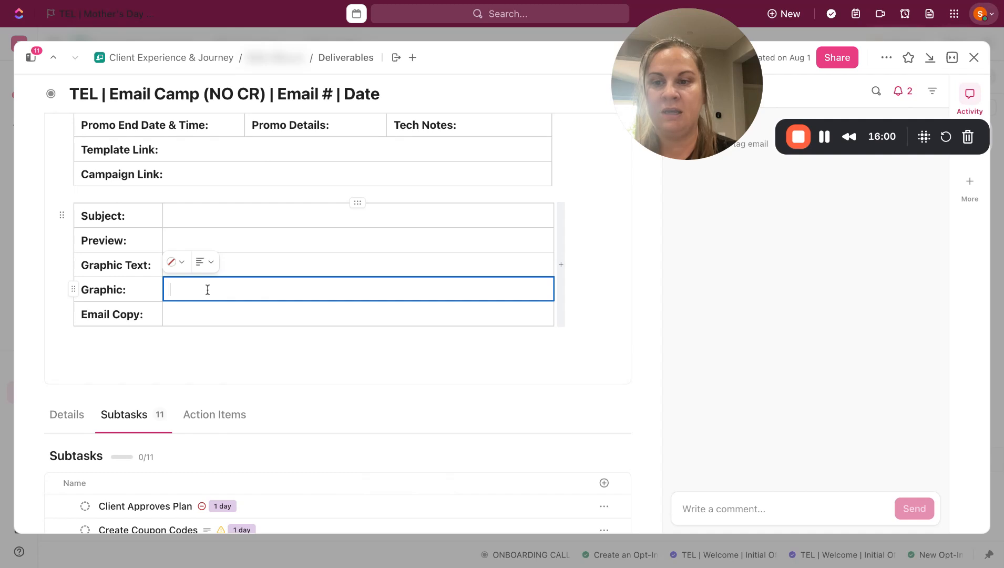
scroll(208, 289, down, 1)
click(207, 289)
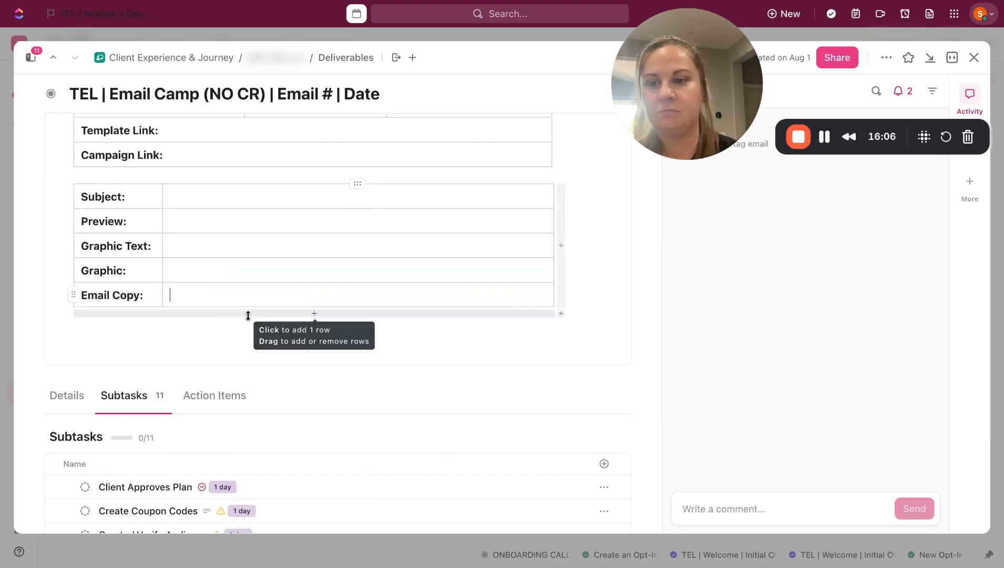
Review the campaign task's subtask list and open the "Create Coupon Codes" subtask
scroll(263, 321, down, 2)
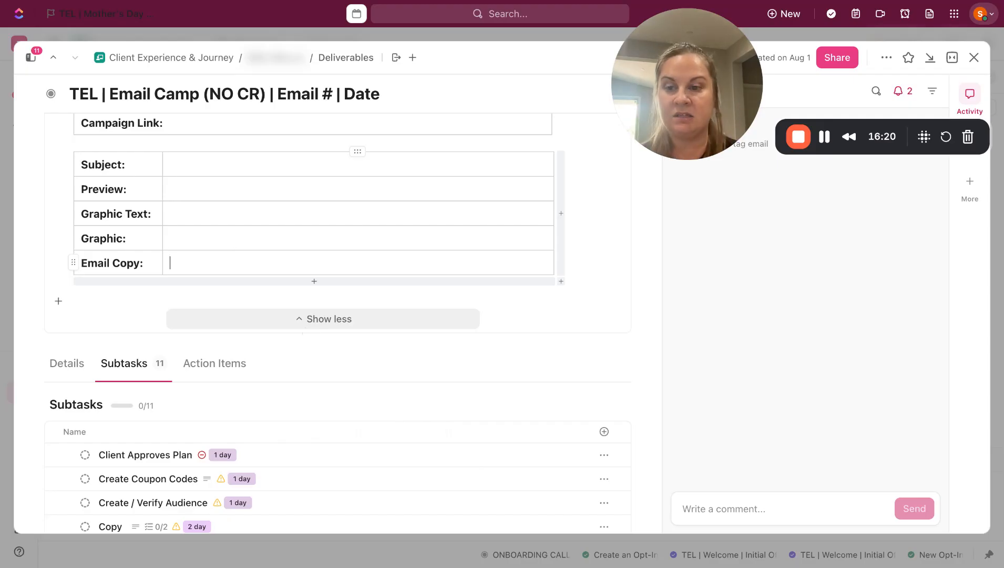
scroll(307, 333, down, 3)
scroll(404, 334, down, 1)
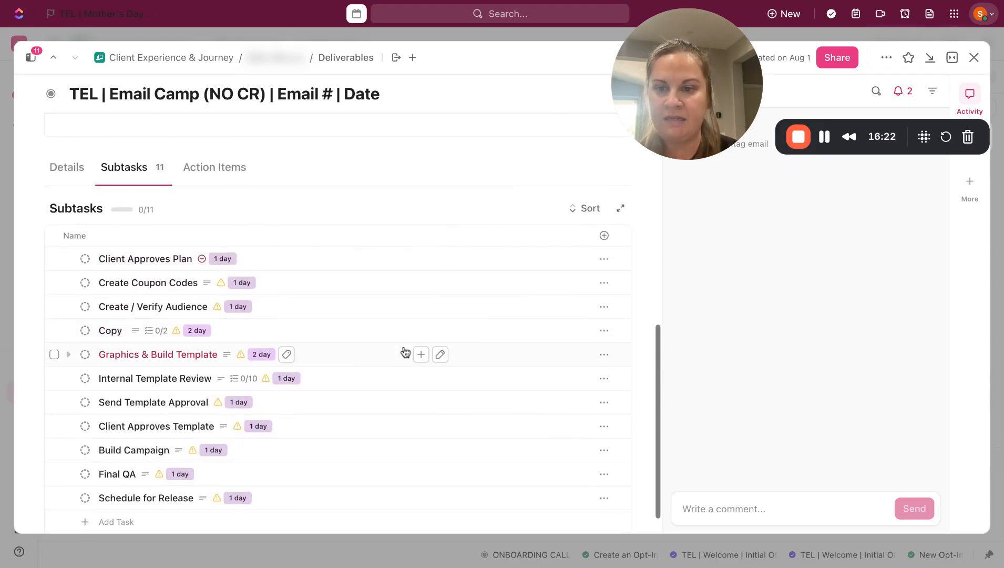
scroll(405, 349, down, 1)
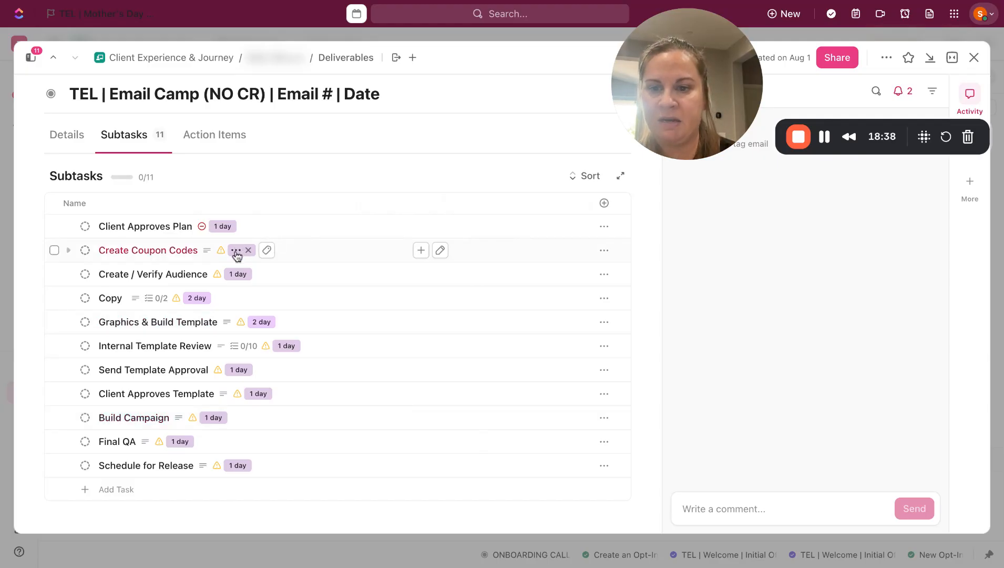
click(237, 251)
click(177, 260)
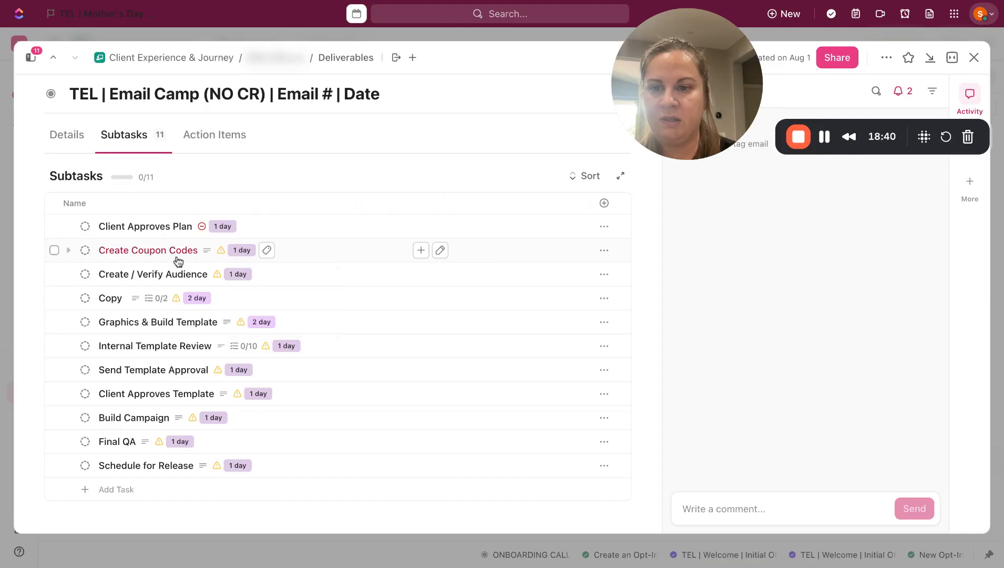
click(173, 259)
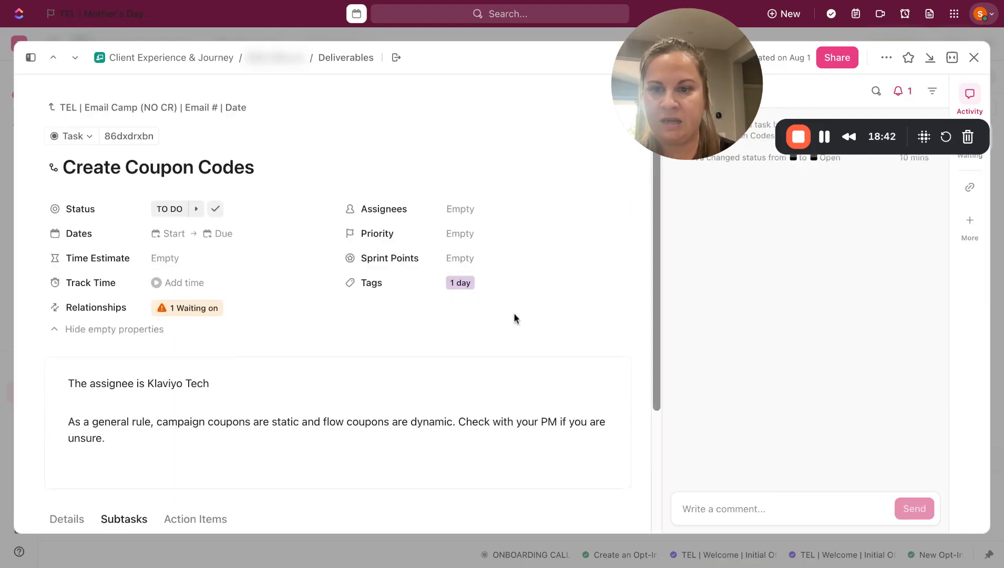
Check which task the "Create Coupon Codes" subtask is waiting on and close the subtask
click(192, 301)
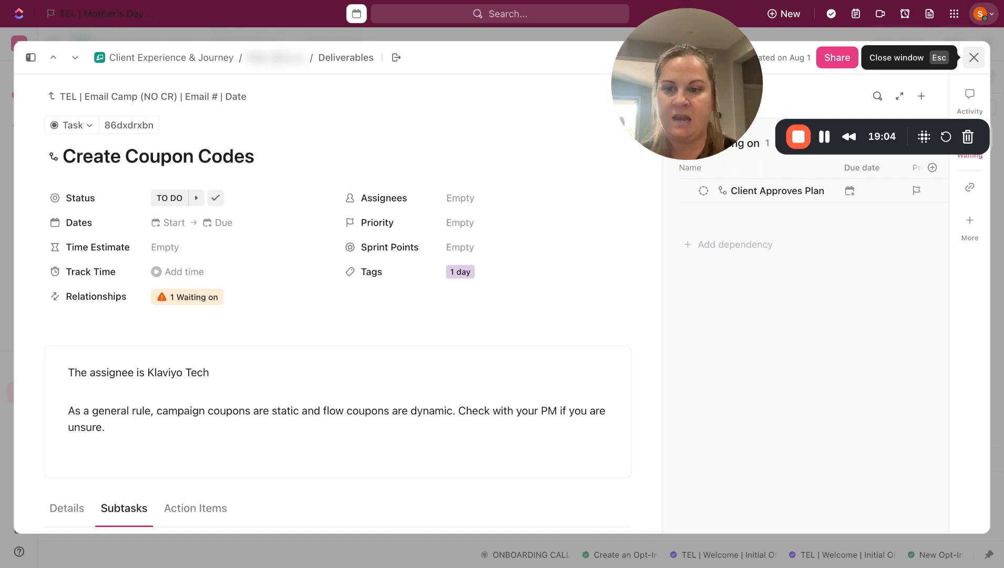
click(973, 57)
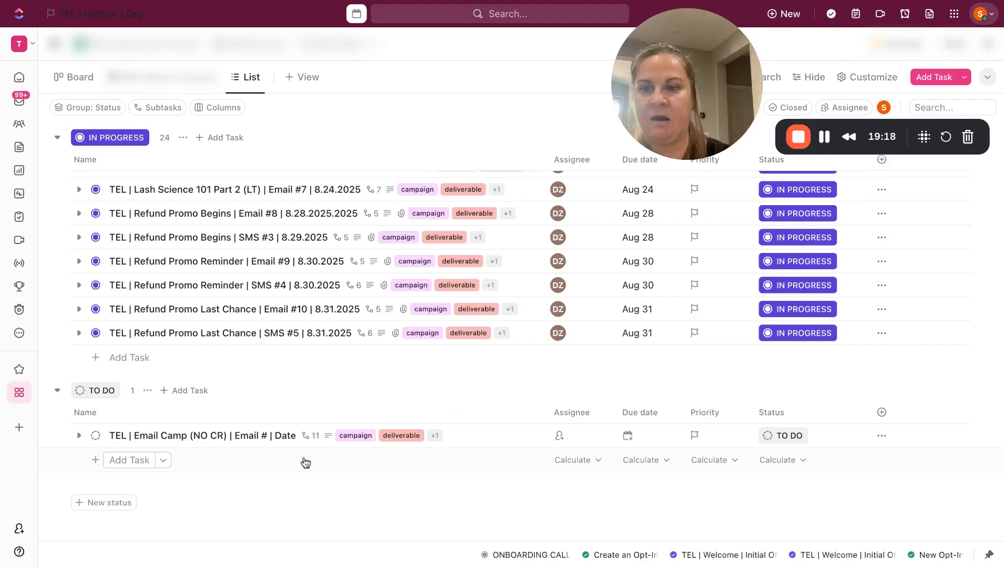
Open the "TEL | Lash Science 101 Part 2 (LT) | Email #7 | 8.24.2025" task and expand its full description
scroll(183, 309, up, 2)
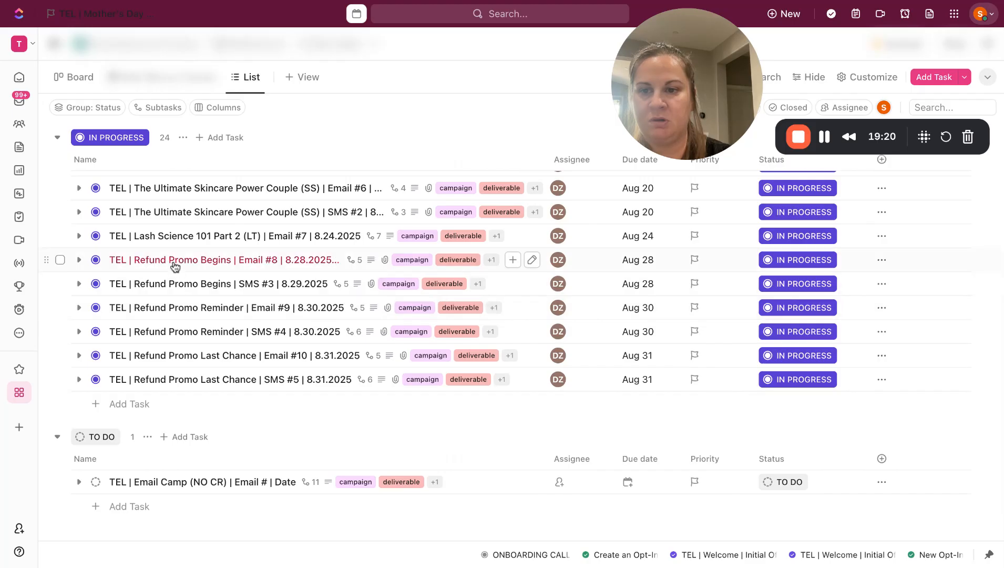
click(170, 236)
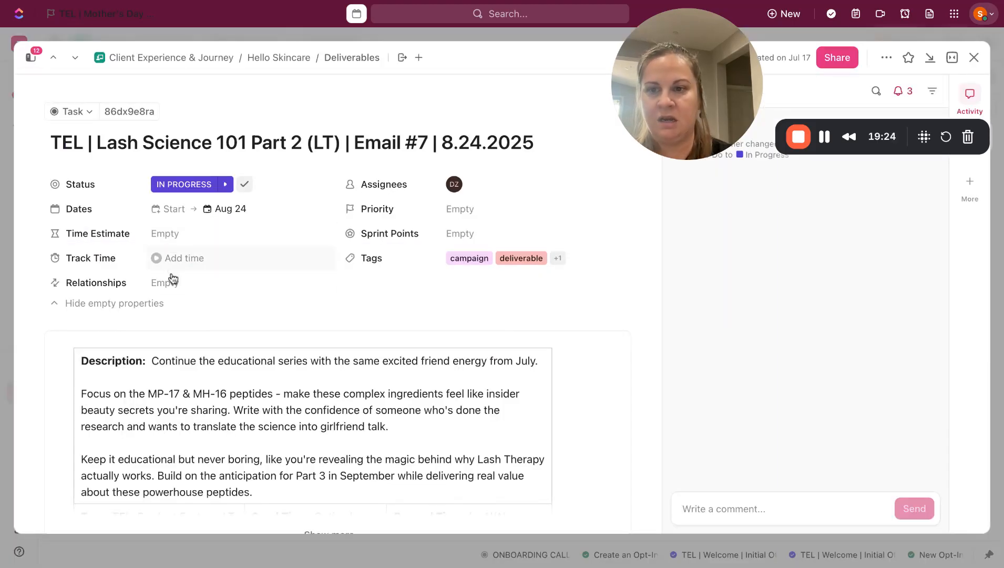
scroll(203, 372, down, 1)
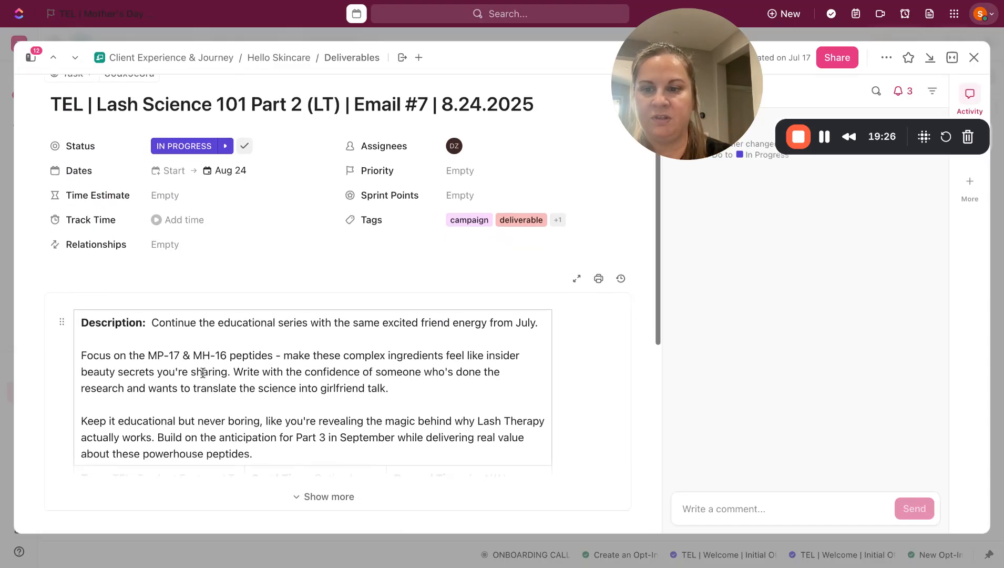
scroll(203, 372, down, 1)
scroll(200, 323, down, 1)
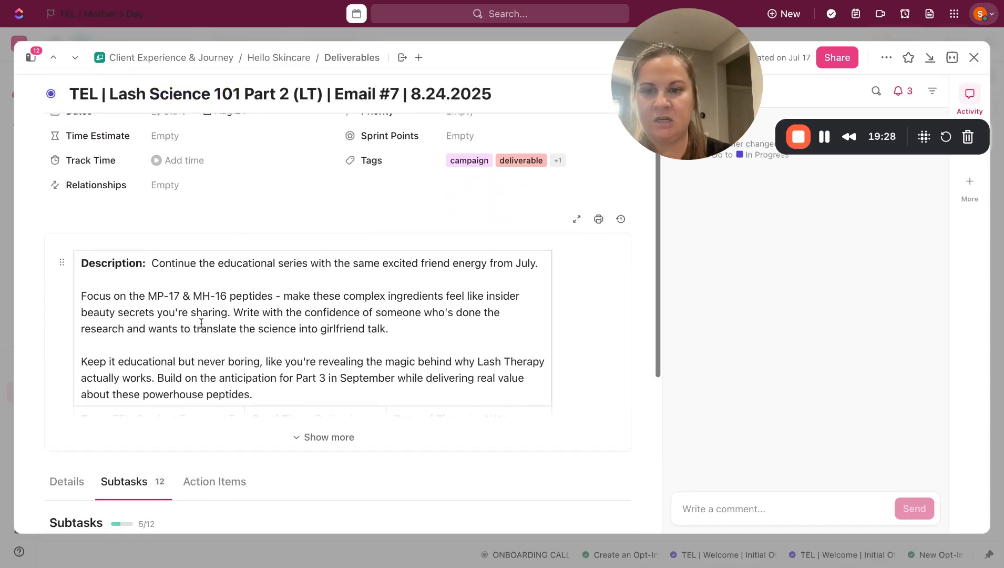
scroll(202, 326, down, 1)
click(299, 407)
scroll(276, 306, down, 1)
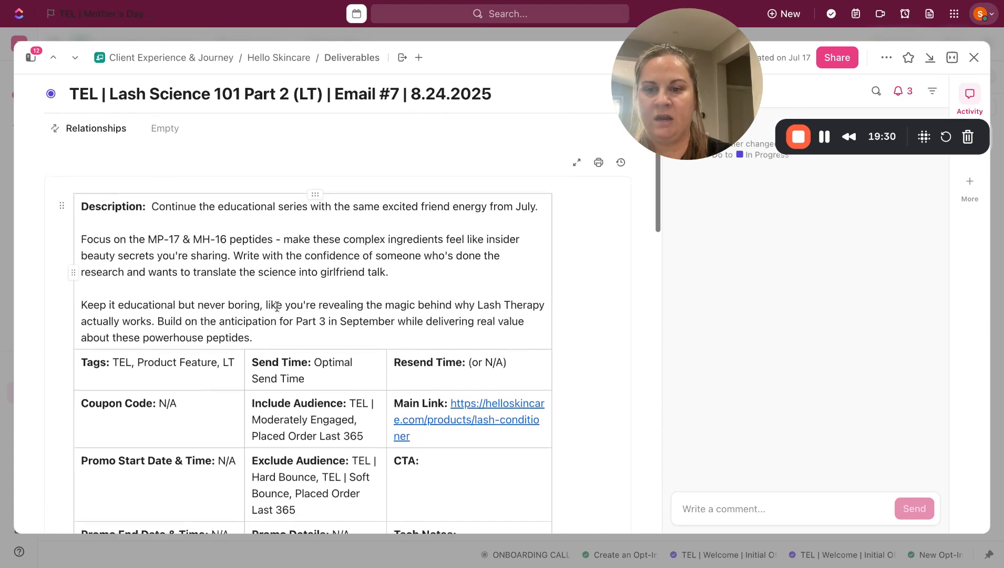
Go through the task's completed details table, covering tags, send time, audiences, main link, promo cells and the template and campaign link rows
scroll(273, 286, down, 4)
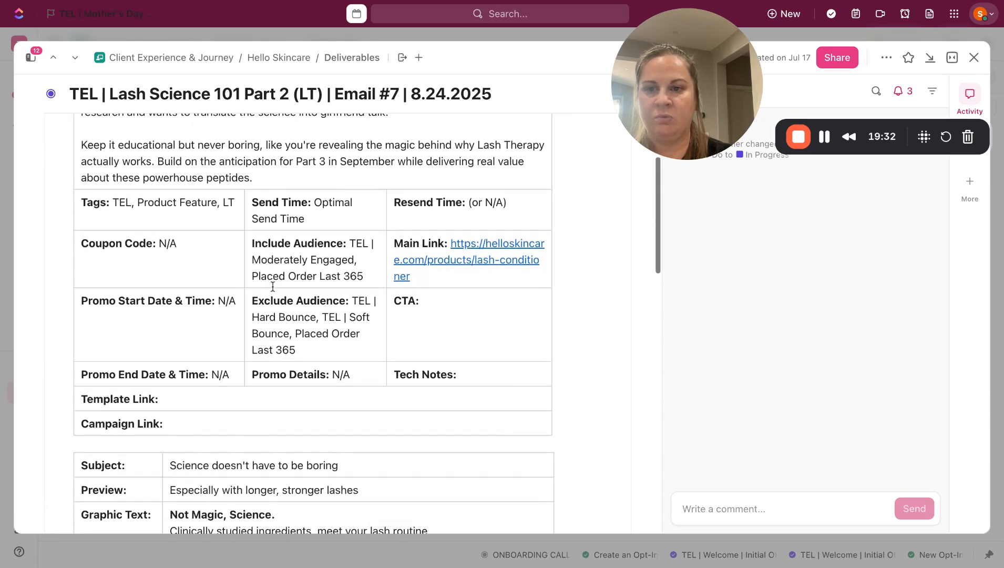
scroll(273, 287, down, 1)
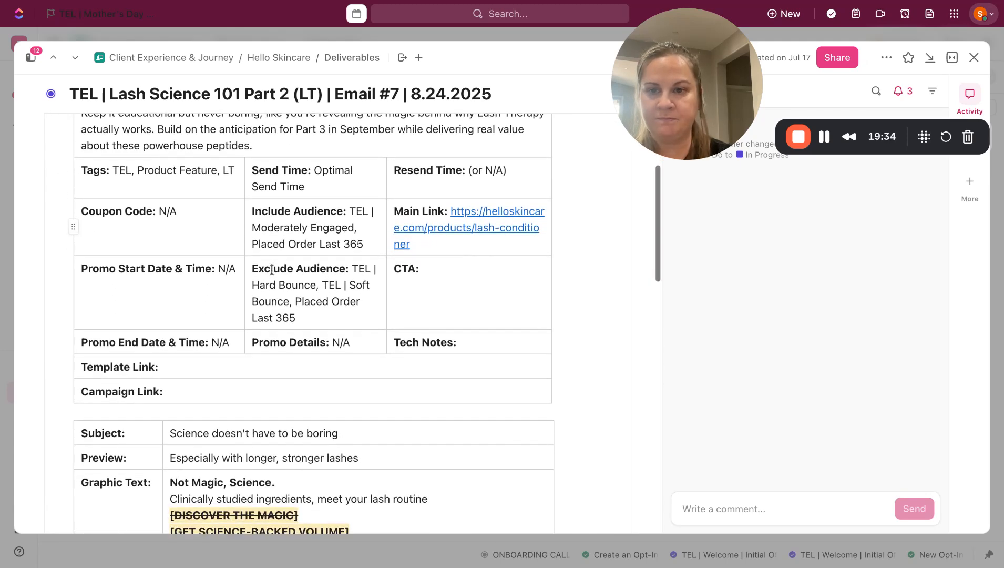
scroll(271, 269, down, 2)
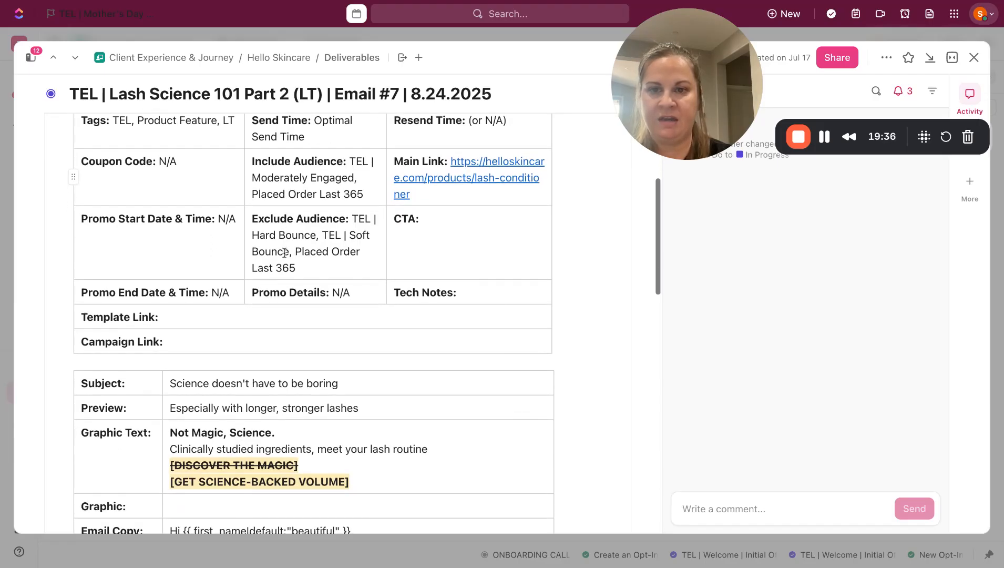
scroll(283, 252, down, 1)
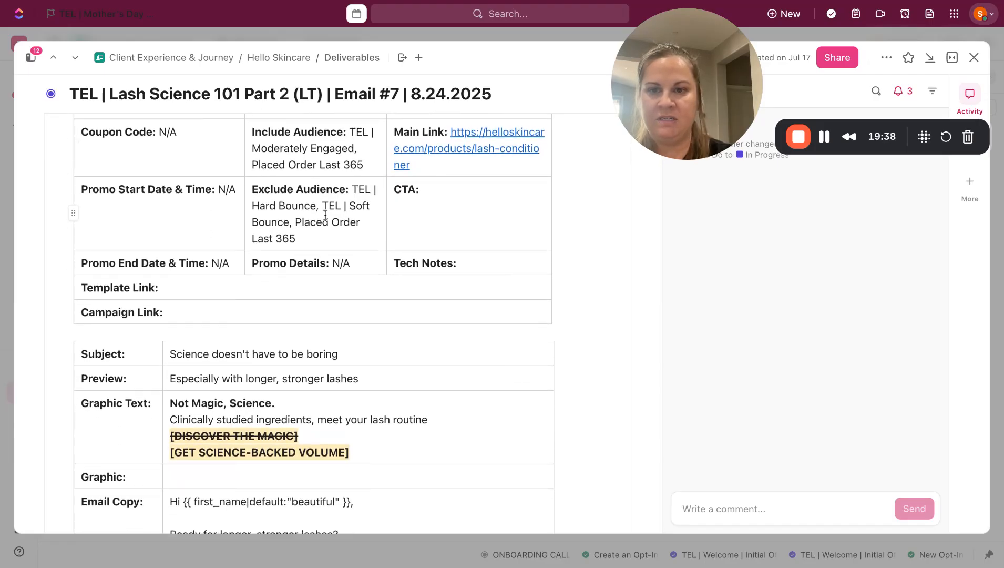
Review the Lash Science email's subject, preview, graphic text and email copy, along with the task's open subtasks
scroll(251, 217, down, 5)
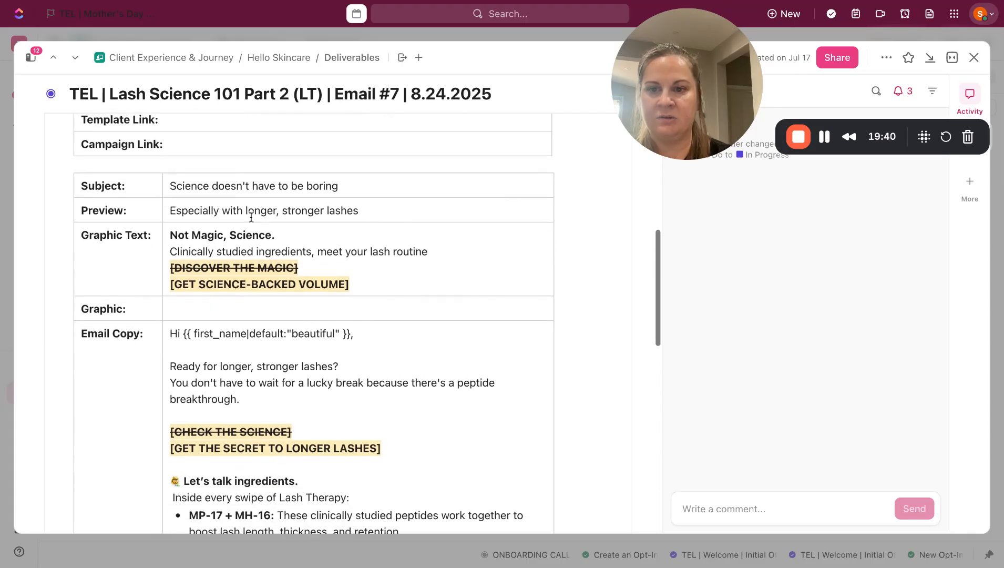
scroll(240, 200, down, 1)
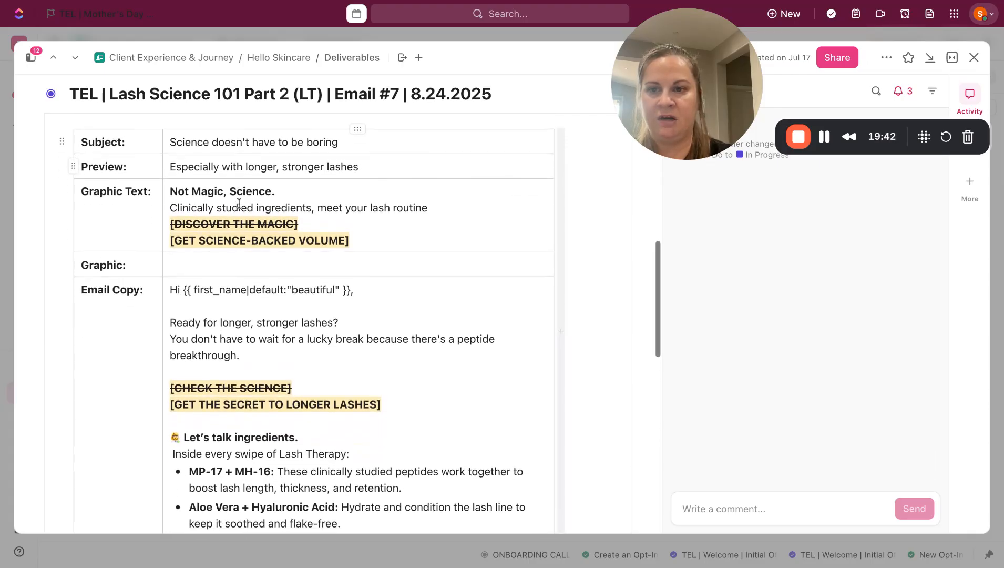
scroll(239, 203, down, 10)
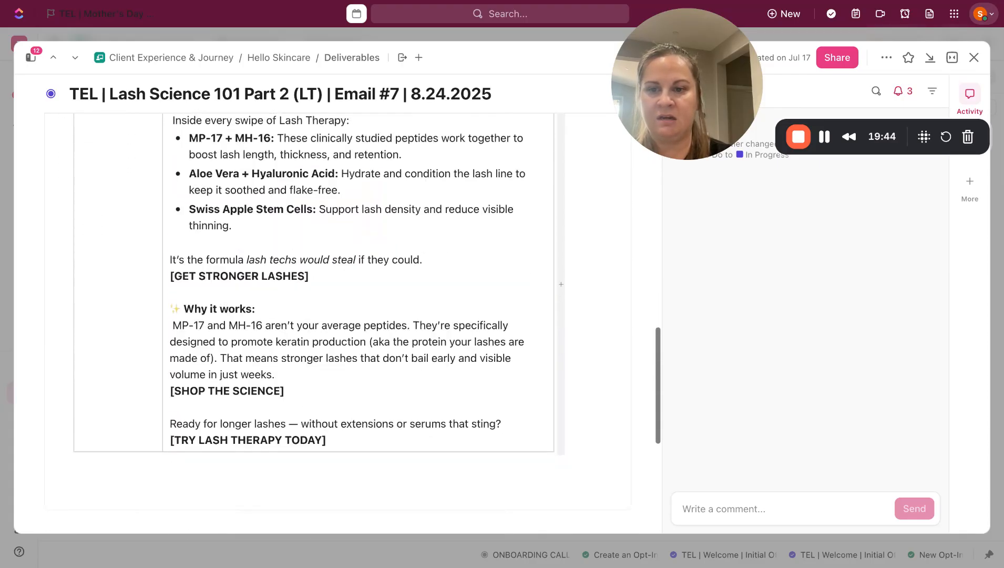
scroll(140, 247, down, 10)
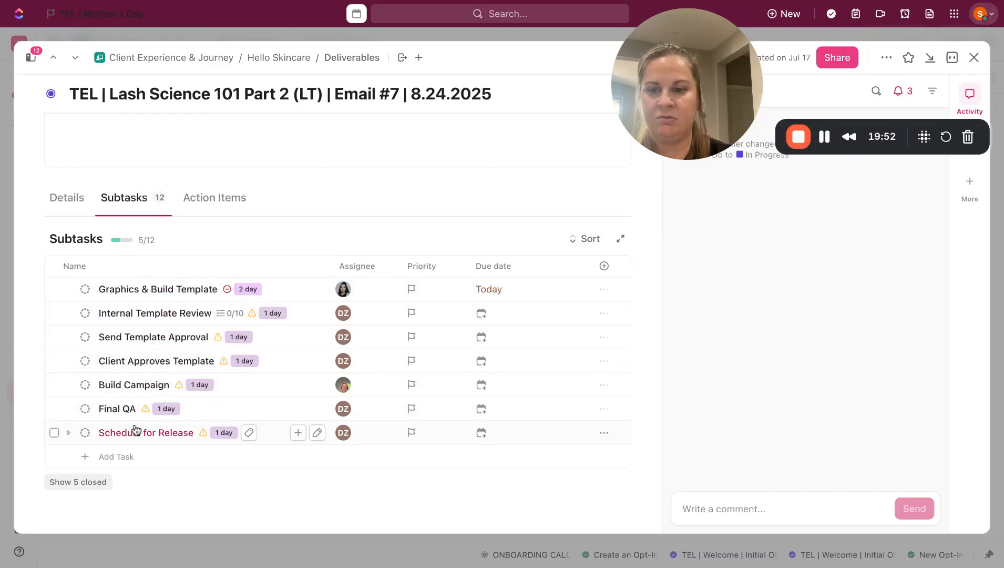
Go back over the Lash Science email copy and details table up to the Description cell
scroll(134, 431, up, 5)
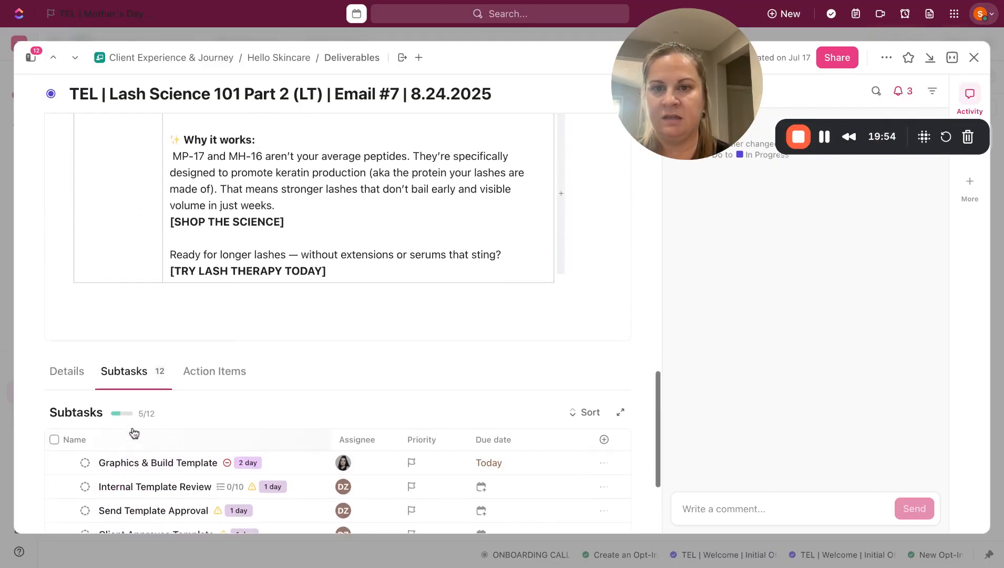
scroll(134, 432, up, 7)
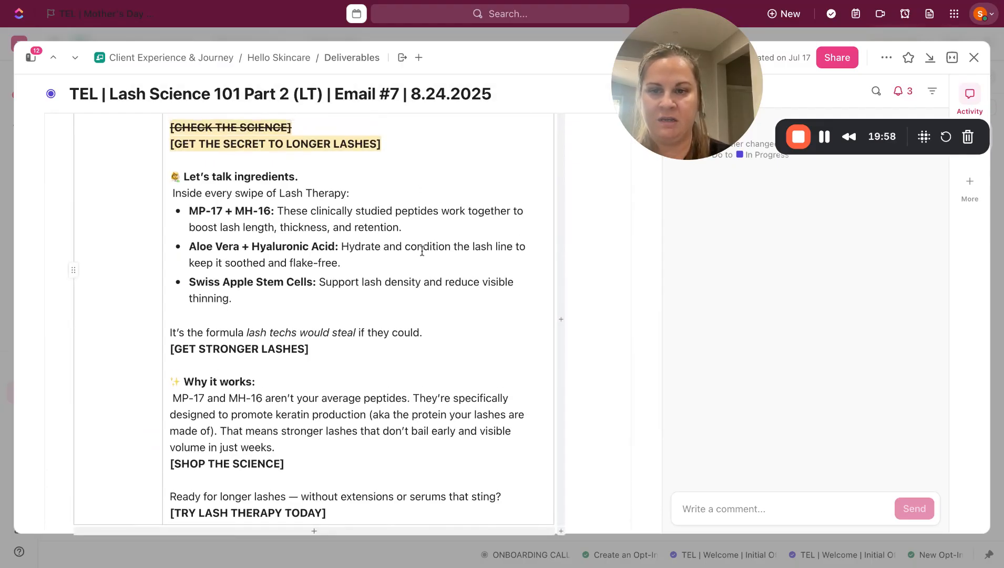
scroll(422, 252, up, 12)
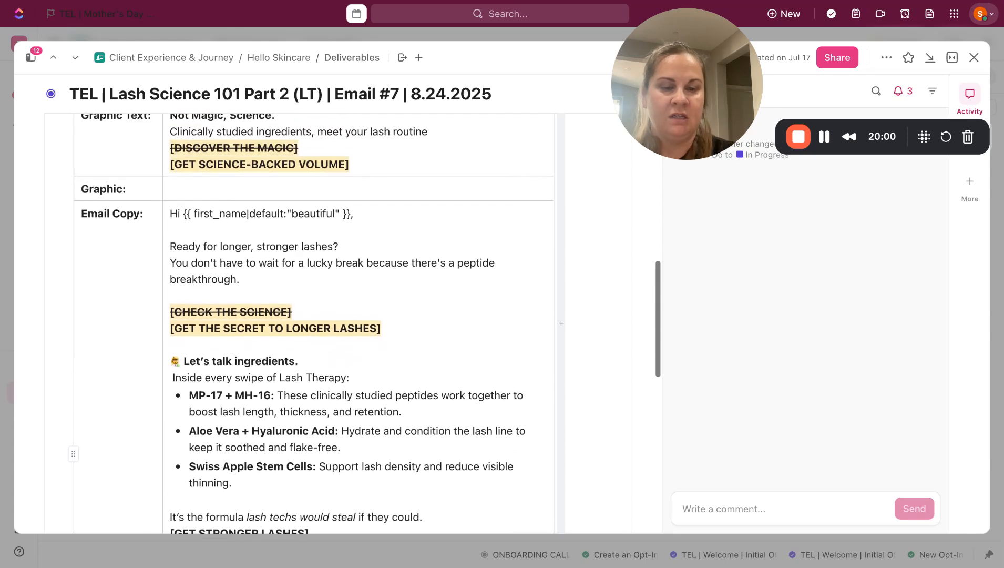
scroll(316, 315, up, 5)
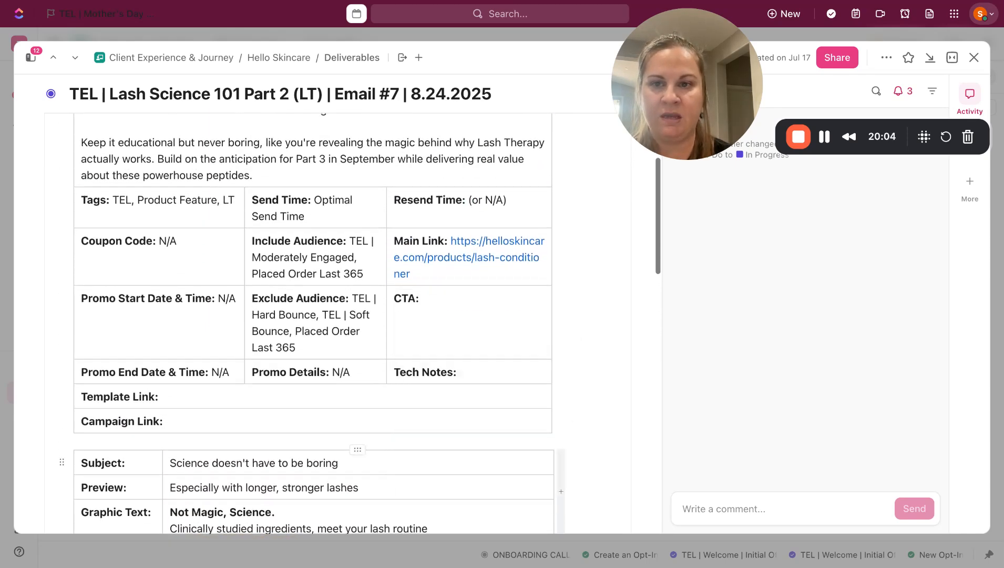
scroll(316, 316, up, 6)
scroll(420, 278, up, 1)
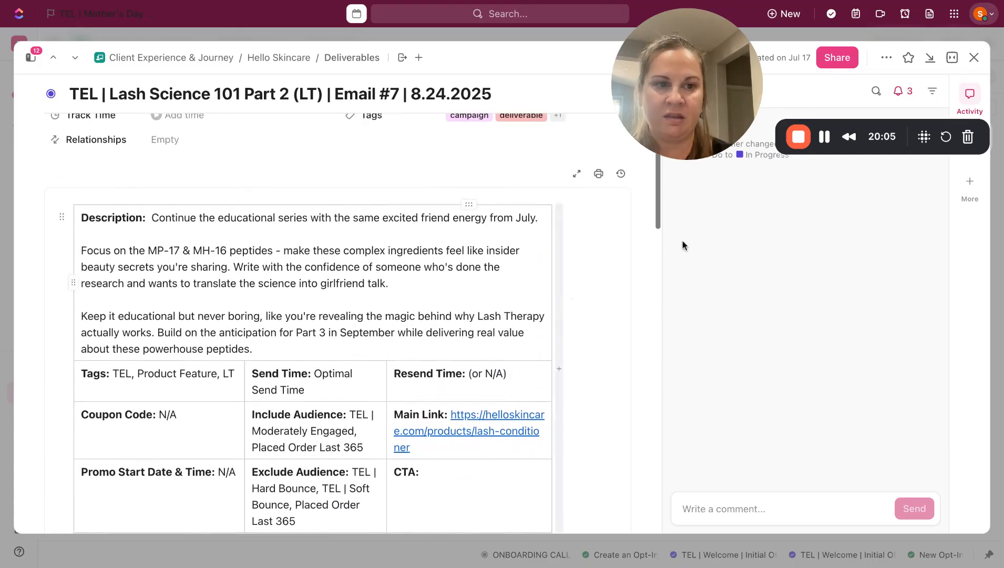
click(926, 144)
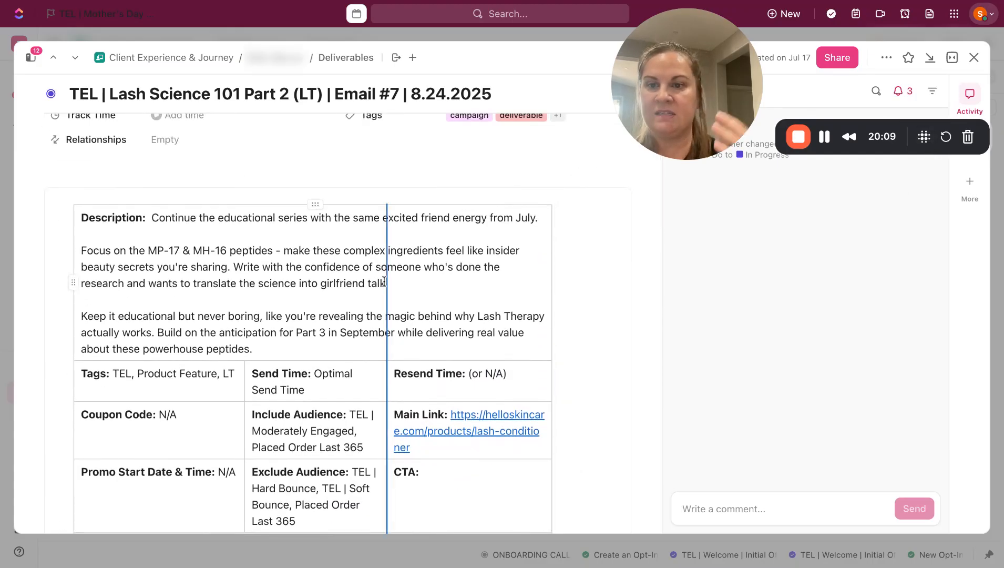